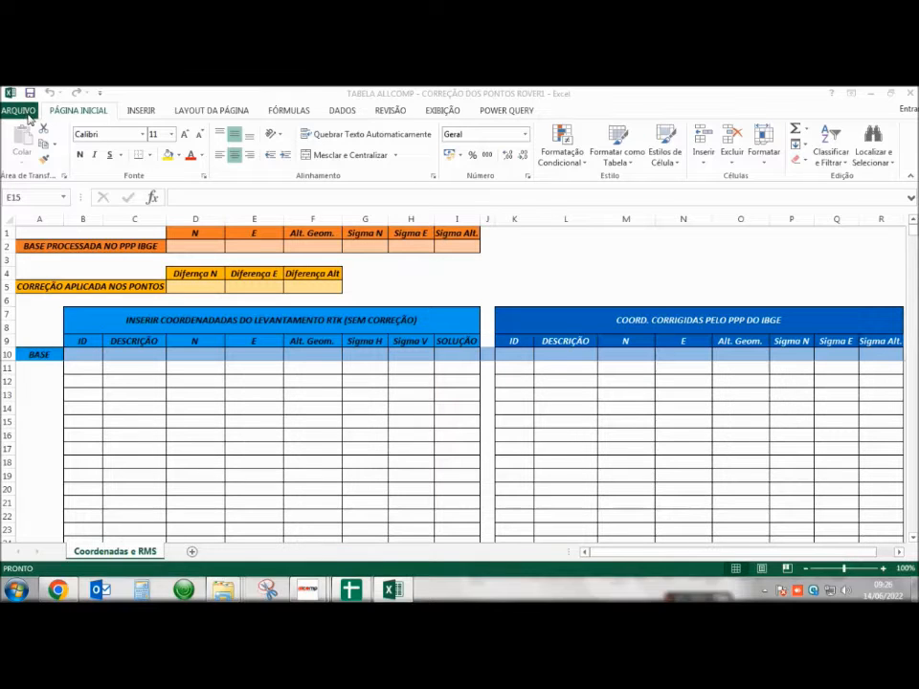
# - Turn off the system separators in Excel's advanced editing options and apply custom decimal and thousands separators
pyautogui.click(19, 111)
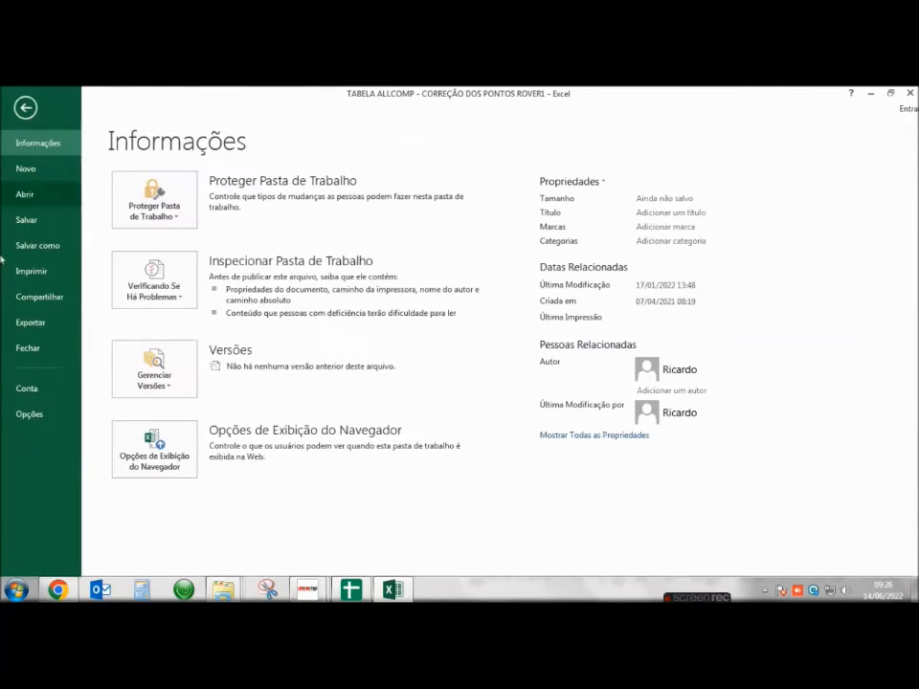
pyautogui.click(44, 417)
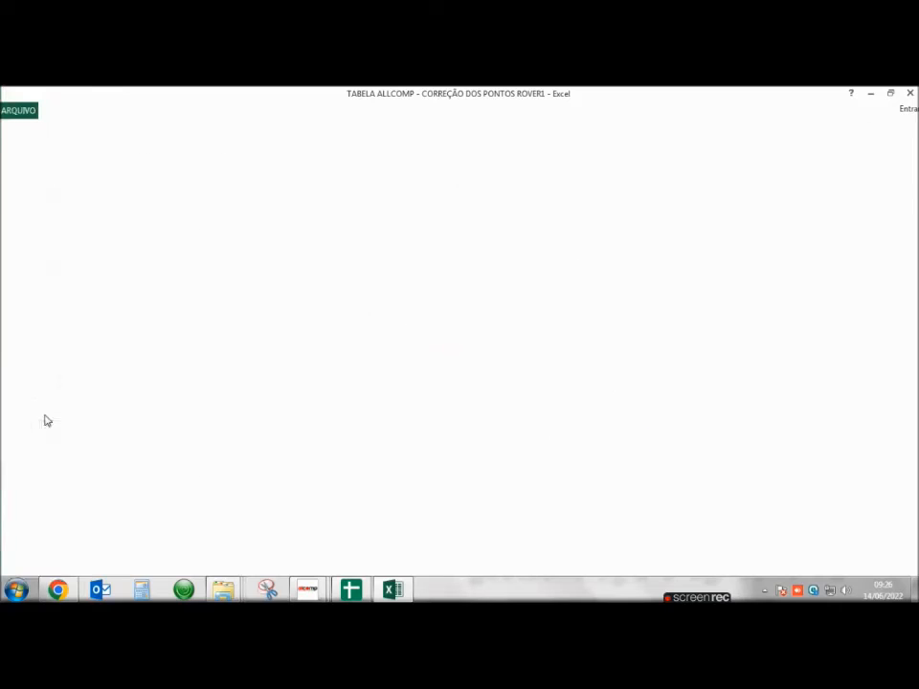
pyautogui.click(168, 232)
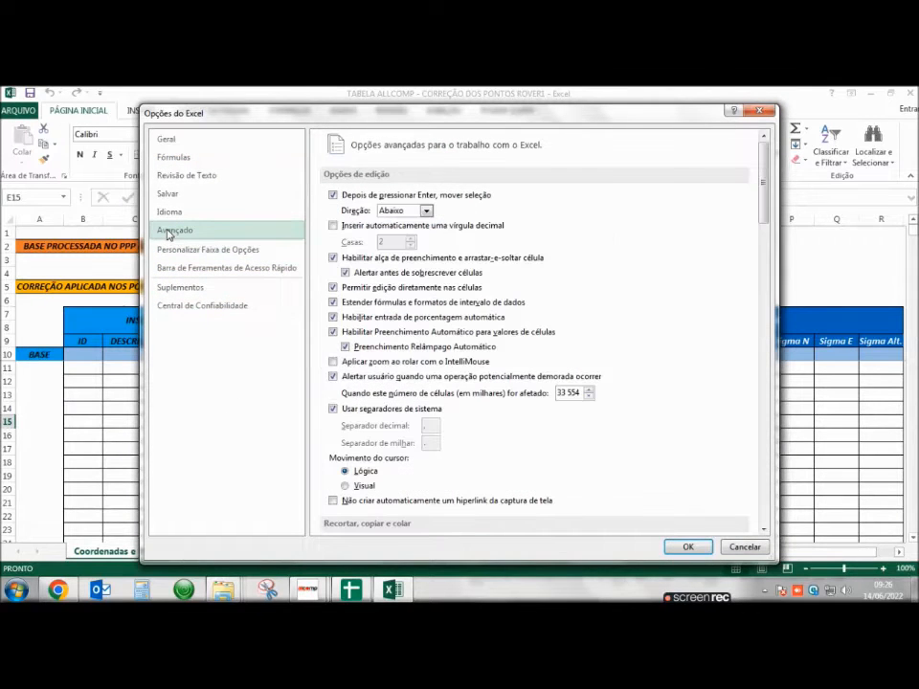
pyautogui.click(333, 410)
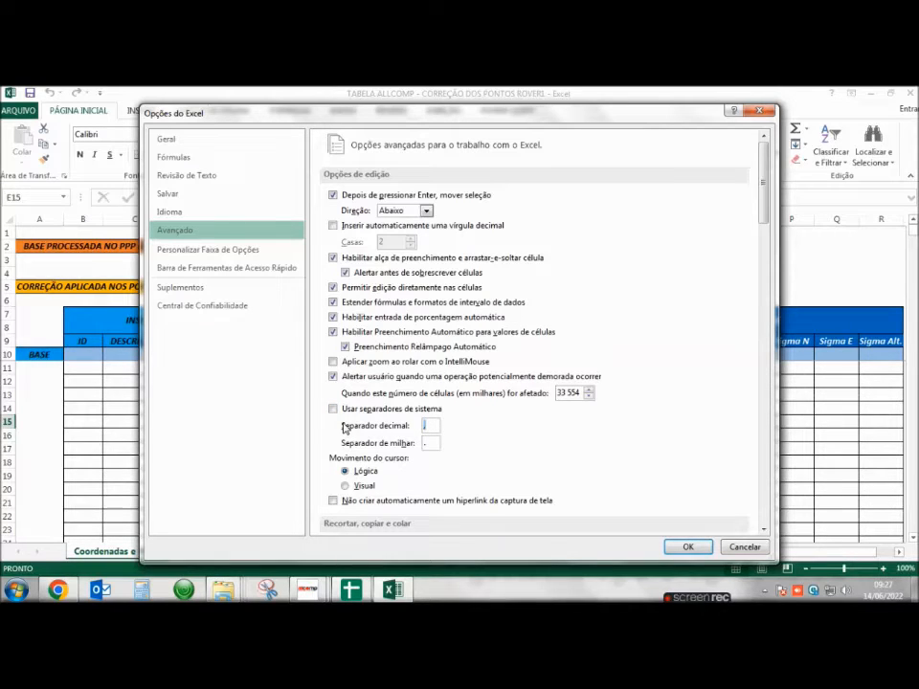
pyautogui.click(436, 441)
pyautogui.click(684, 544)
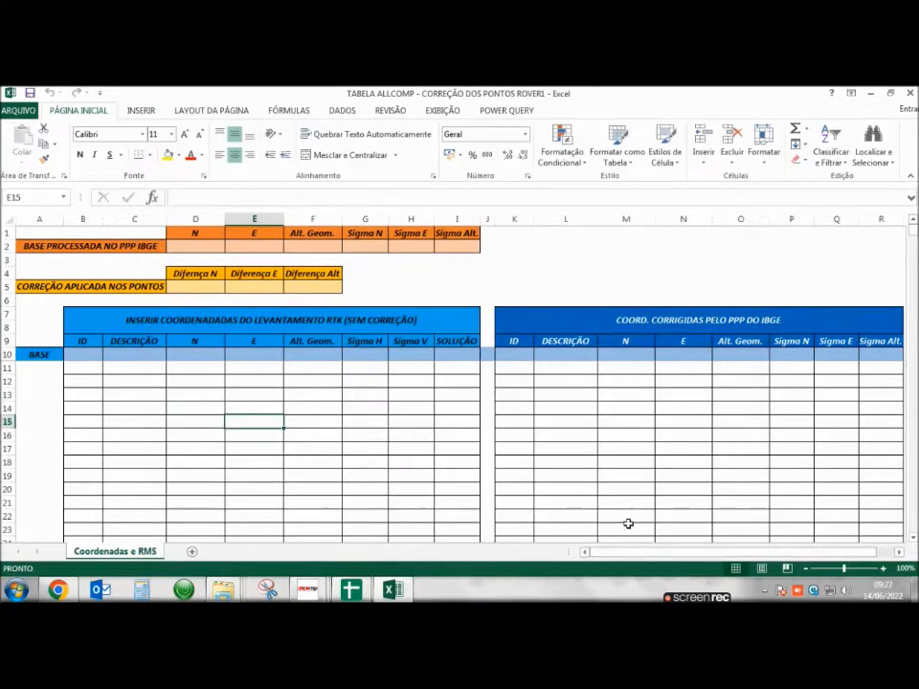
# - Switch to the desktop, open the DADOS DO LEVANTAMENTO folder and enter its BASE subfolder
pyautogui.click(77, 353)
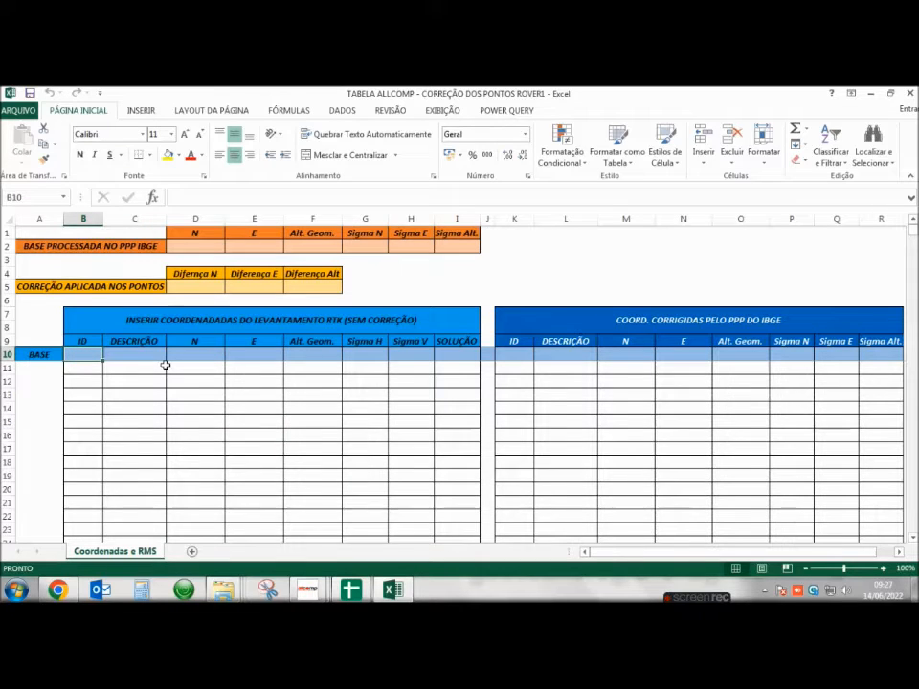
pyautogui.click(869, 93)
pyautogui.doubleClick(40, 191)
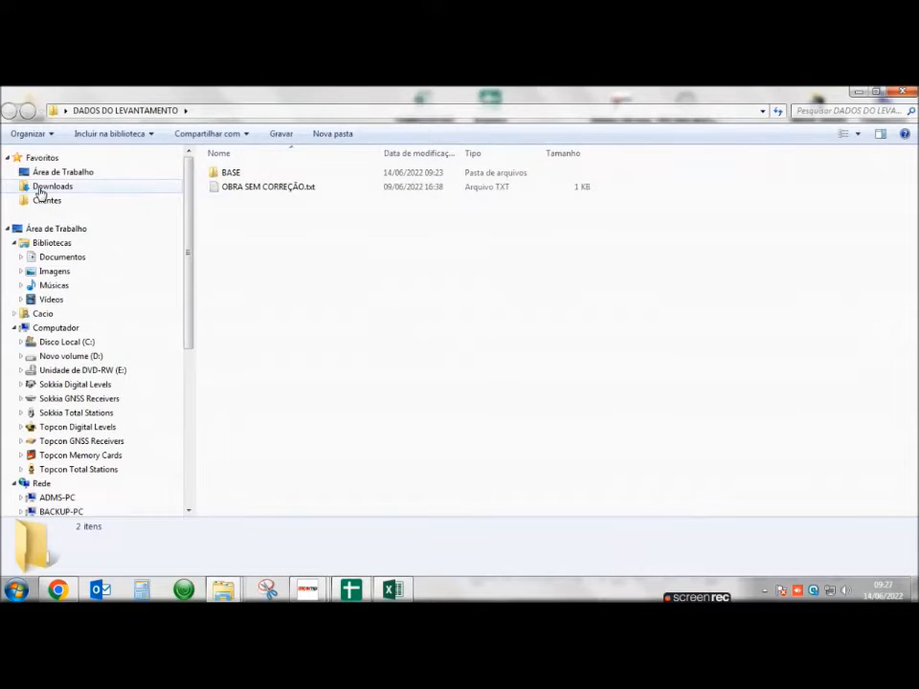
pyautogui.click(232, 189)
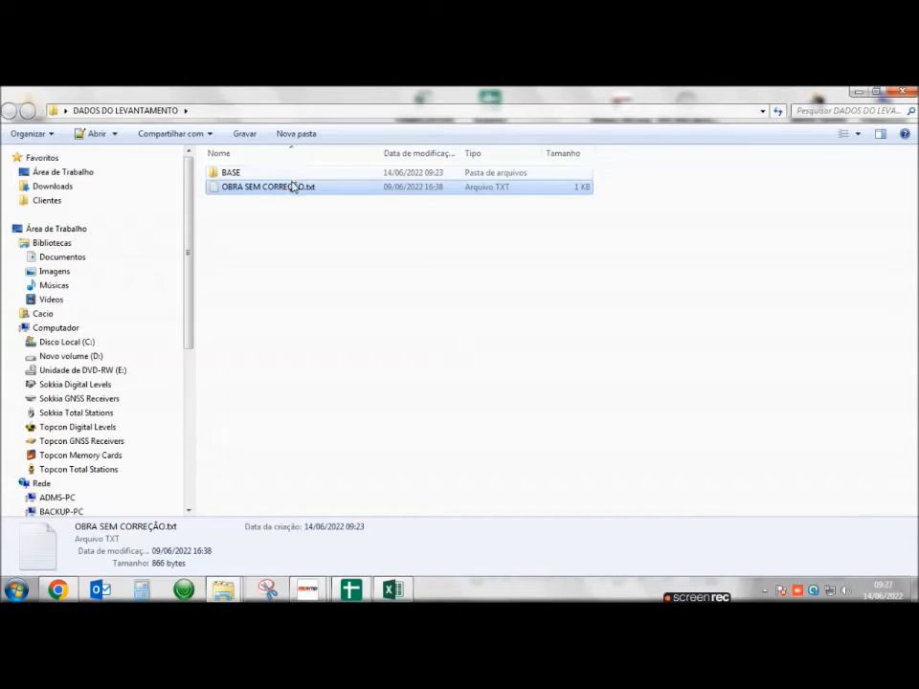
pyautogui.click(224, 176)
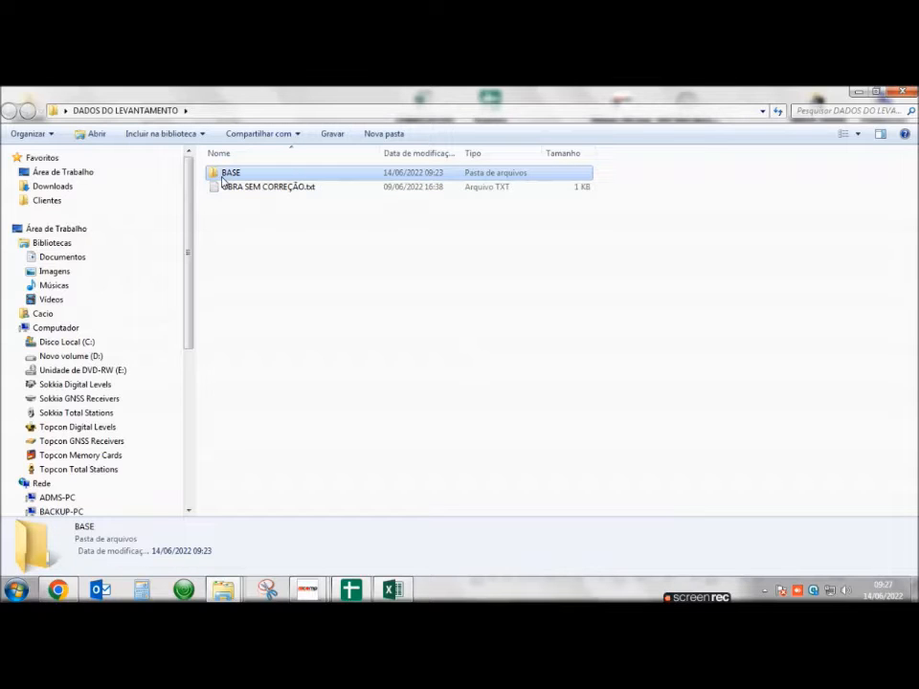
pyautogui.click(249, 191)
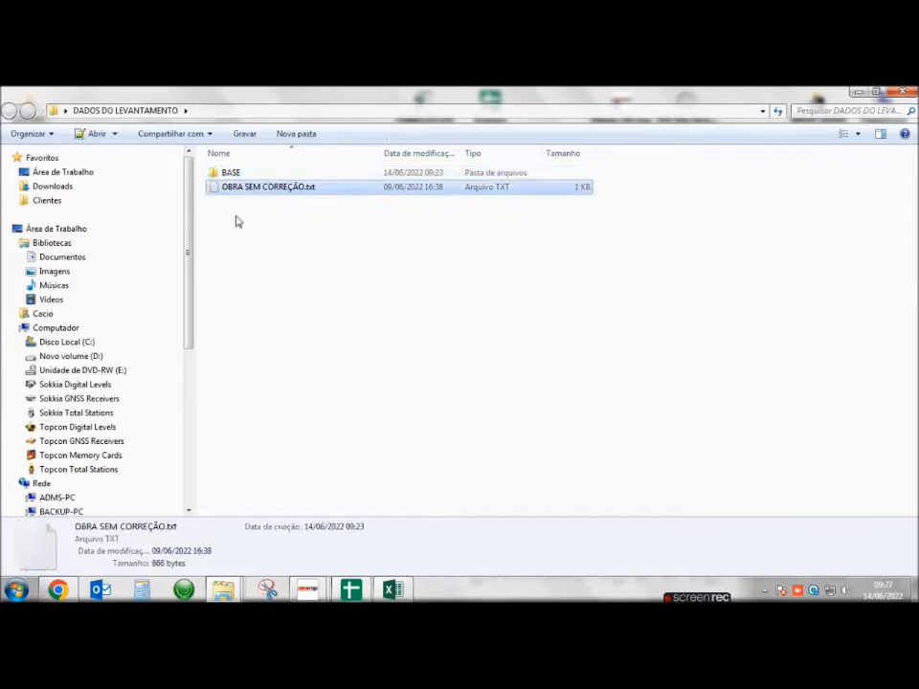
pyautogui.click(230, 178)
pyautogui.doubleClick(230, 176)
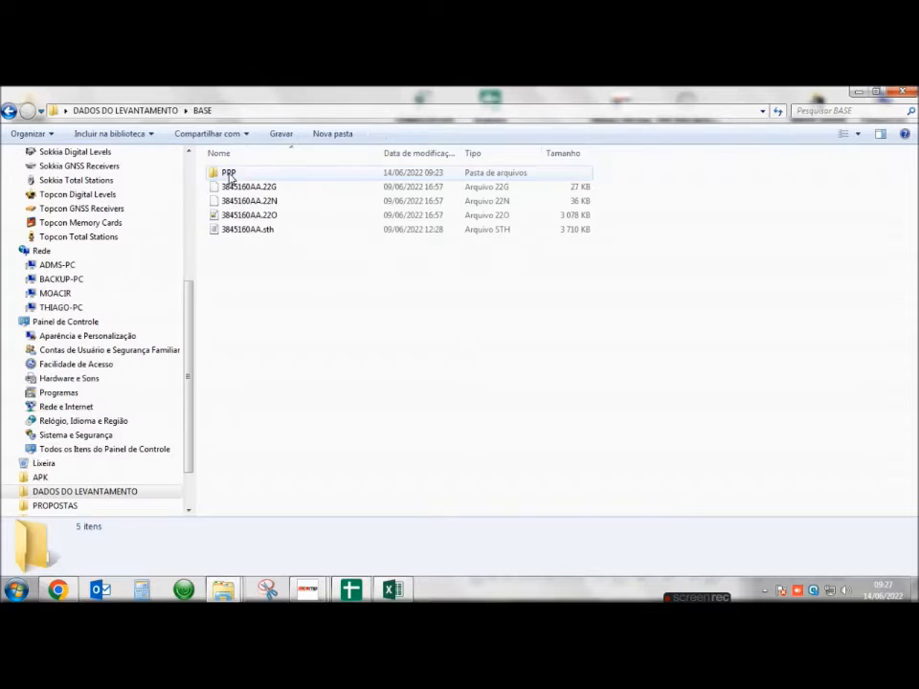
# - Open the report 3845160AA.22O.pdf from the PPP folder inside BASE
pyautogui.click(253, 231)
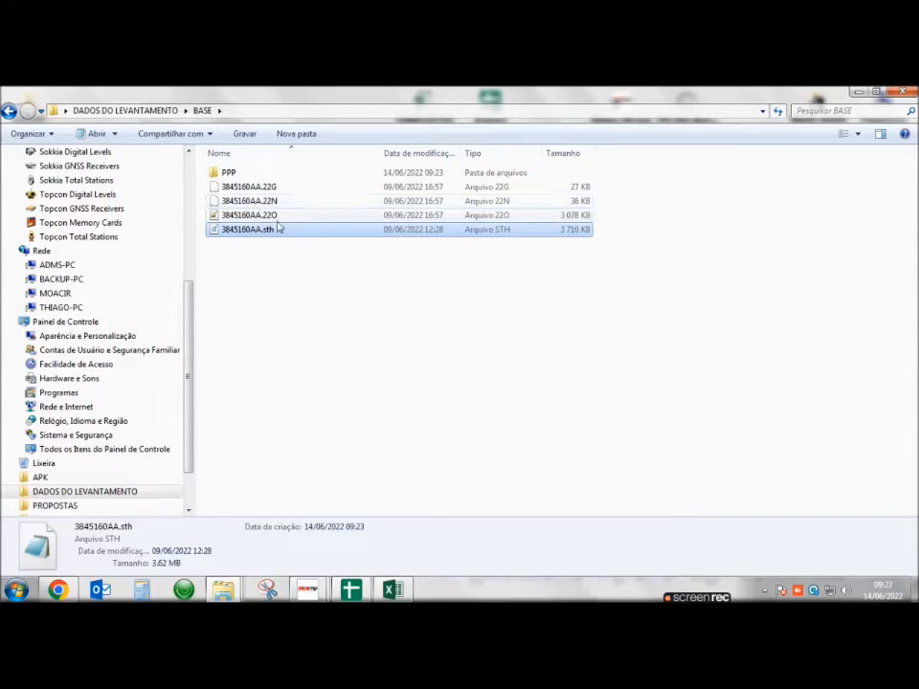
pyautogui.moveTo(314, 221); pyautogui.dragTo(251, 190)
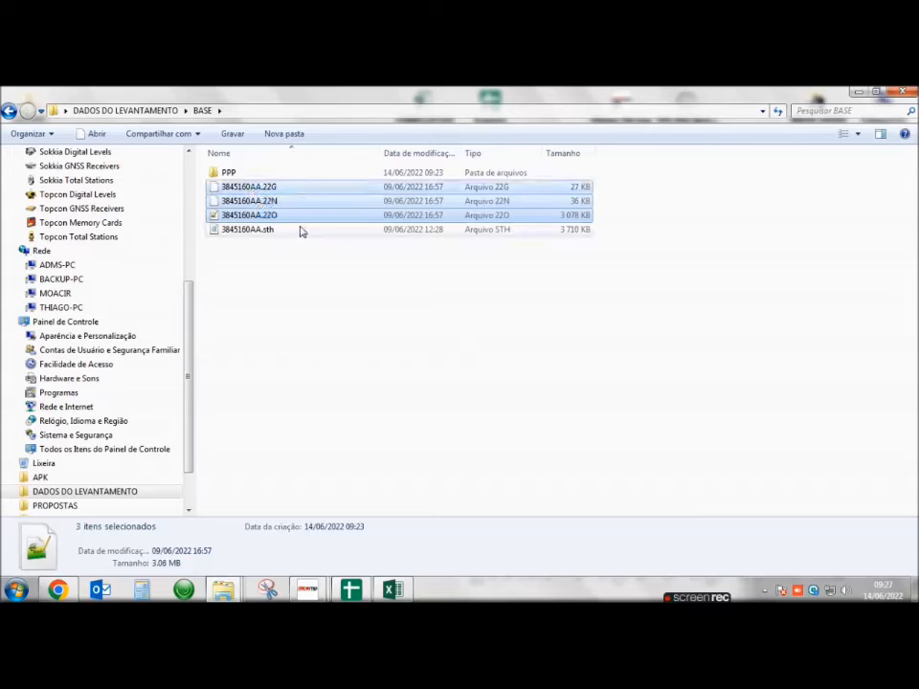
pyautogui.click(228, 173)
pyautogui.doubleClick(228, 173)
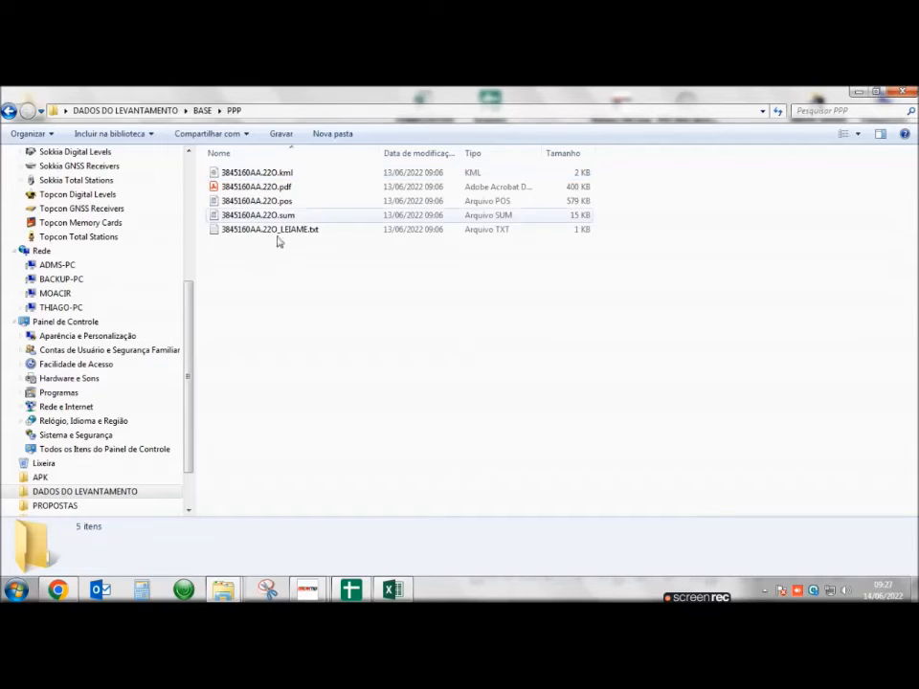
pyautogui.doubleClick(271, 189)
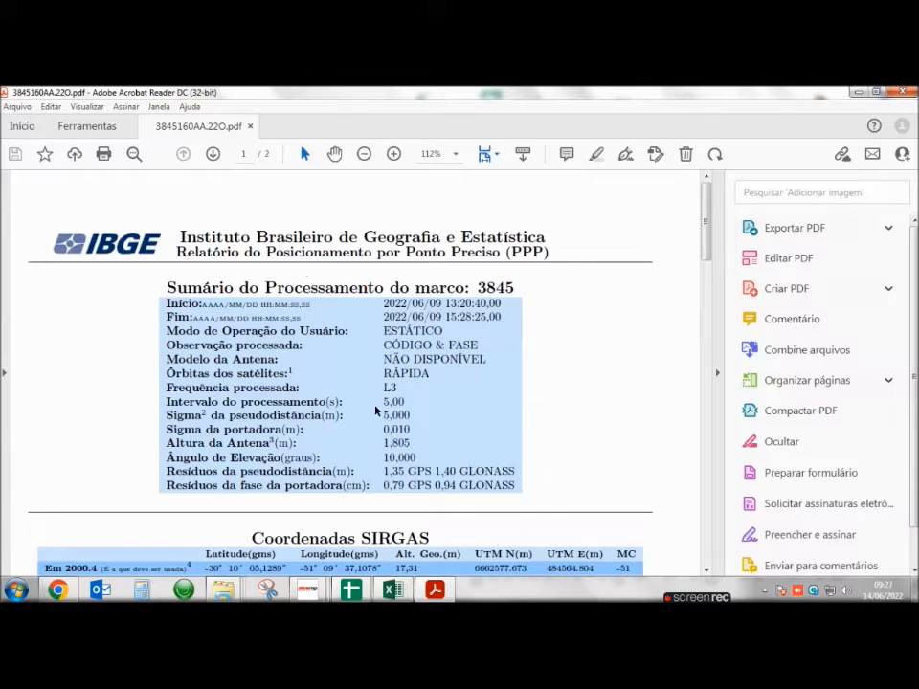
# - Copy the UTM N coordinate 6662577.673 from the Em 2000.4 row of the report's Coordenadas SIRGAS table
pyautogui.scroll(-2, 565, 418)
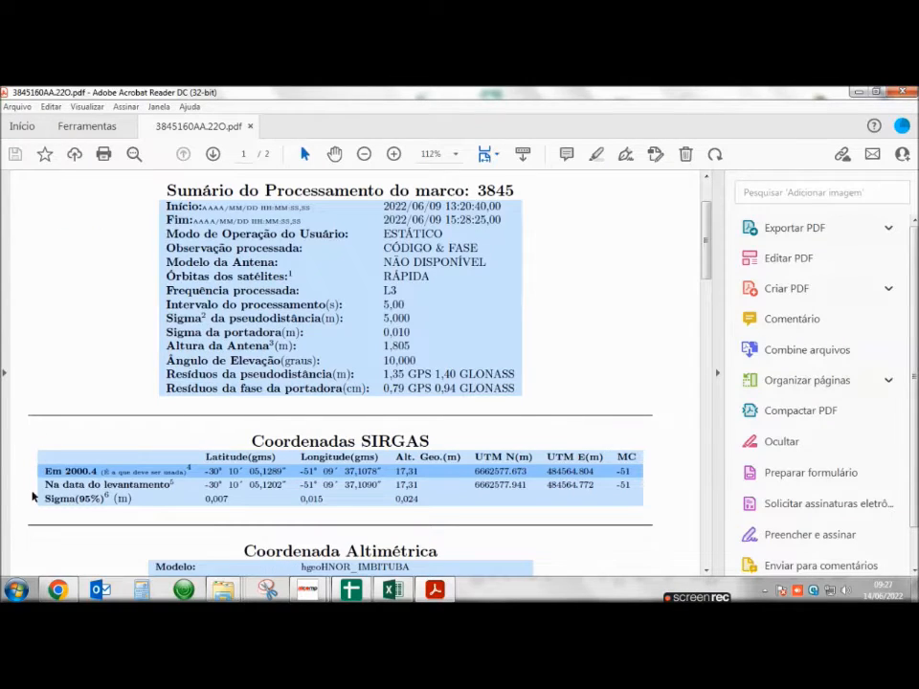
pyautogui.moveTo(42, 469); pyautogui.dragTo(533, 492)
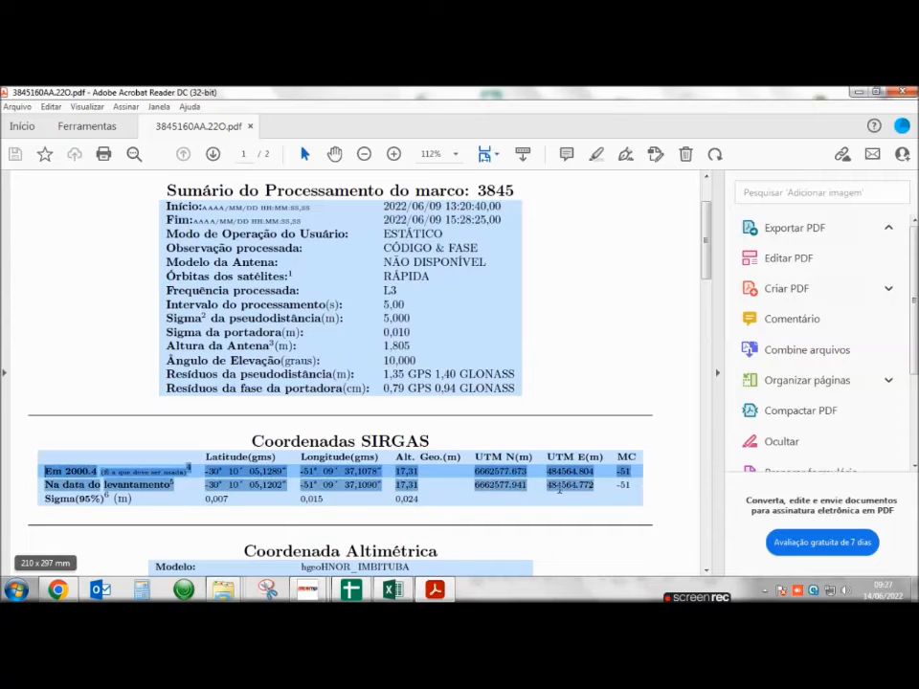
pyautogui.click(472, 475)
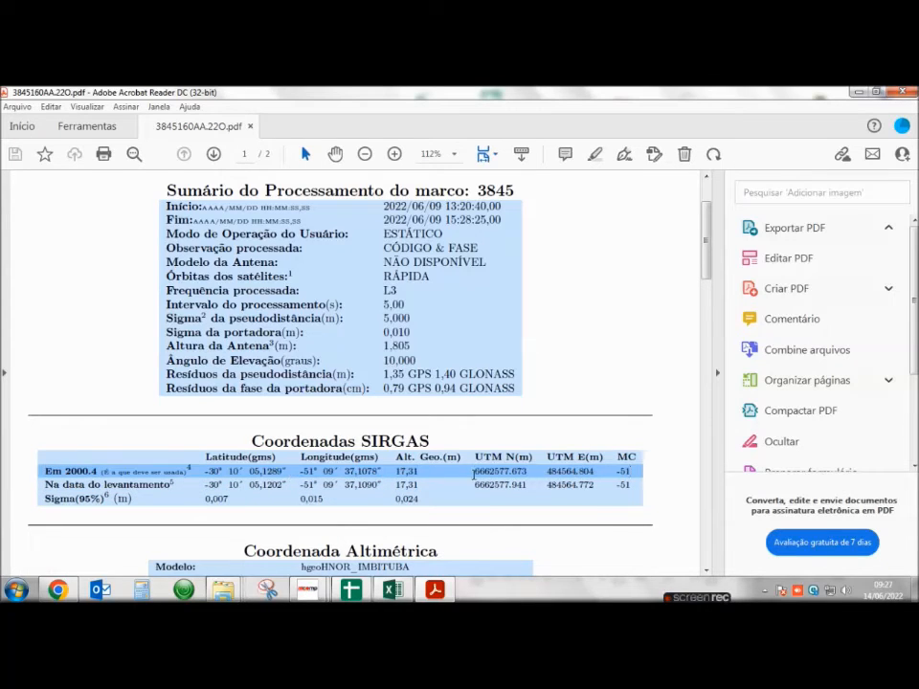
pyautogui.moveTo(472, 471); pyautogui.dragTo(527, 473)
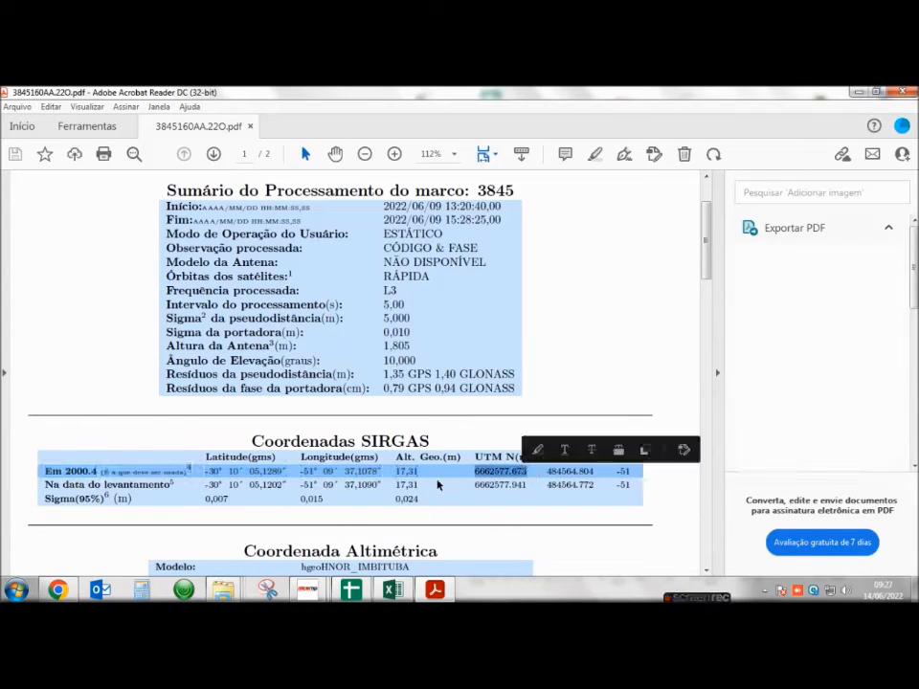
pyautogui.rightClick(511, 459)
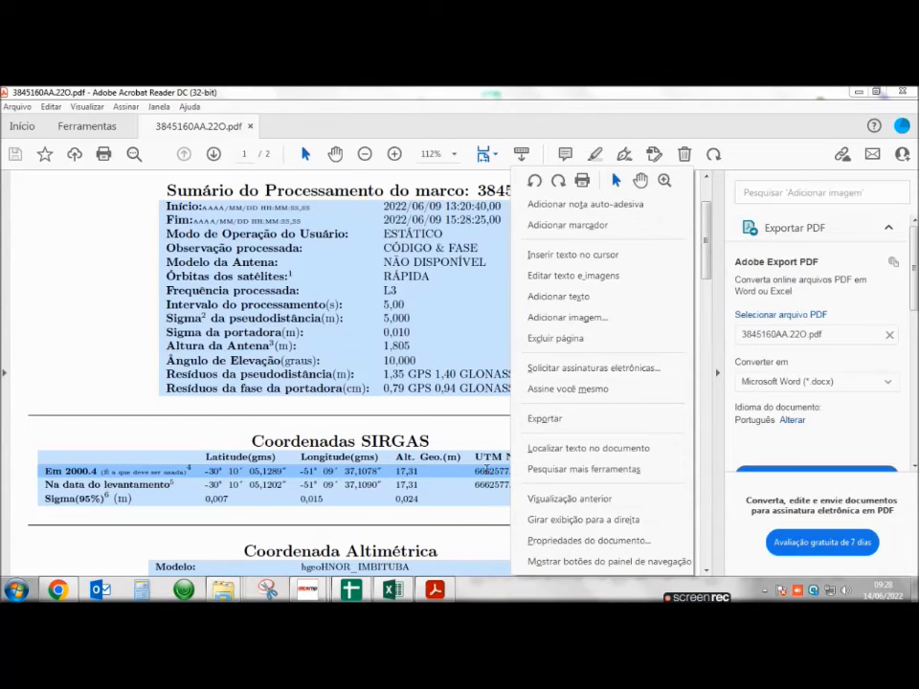
pyautogui.click(498, 471)
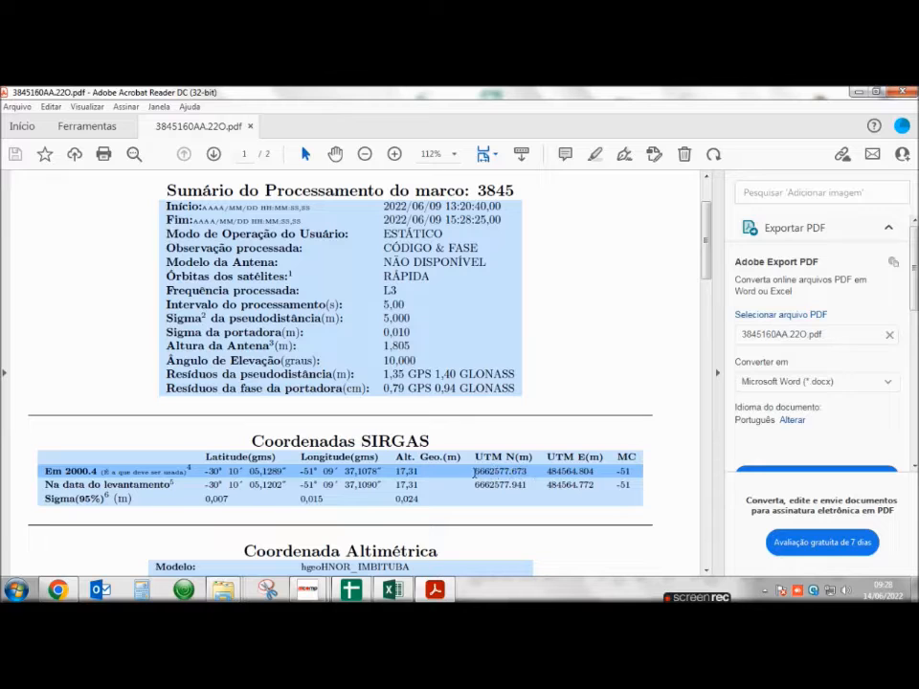
pyautogui.moveTo(474, 471); pyautogui.dragTo(528, 473)
pyautogui.rightClick(530, 474)
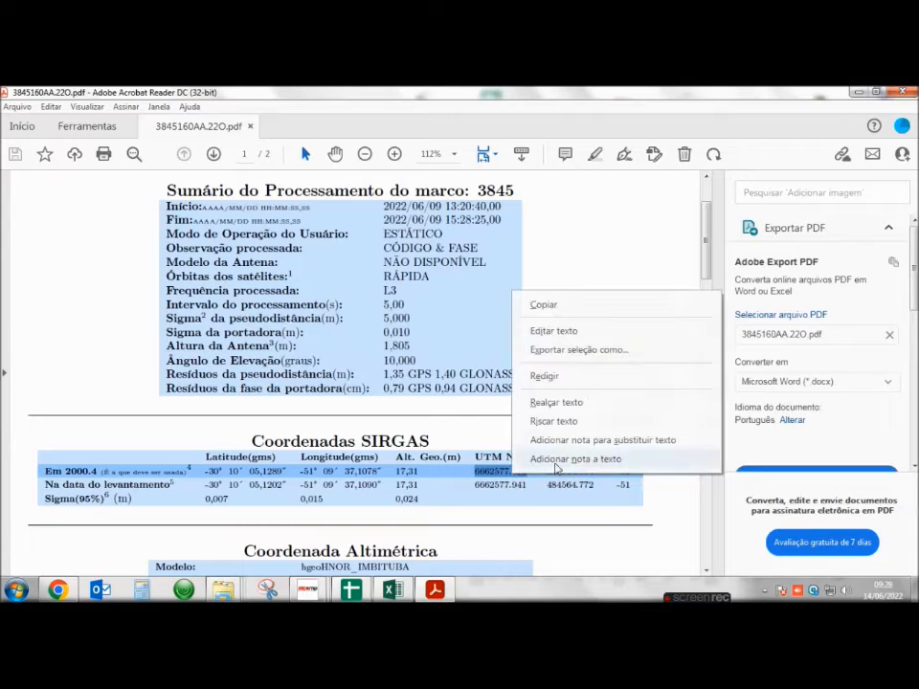
pyautogui.click(546, 305)
# - Switch to the Excel sheet and paste 6662577.673 into cell D2, the N value of BASE PROCESSADA NO PPP IBGE
pyautogui.hotkey('alt', 'Tab')
pyautogui.click(206, 246)
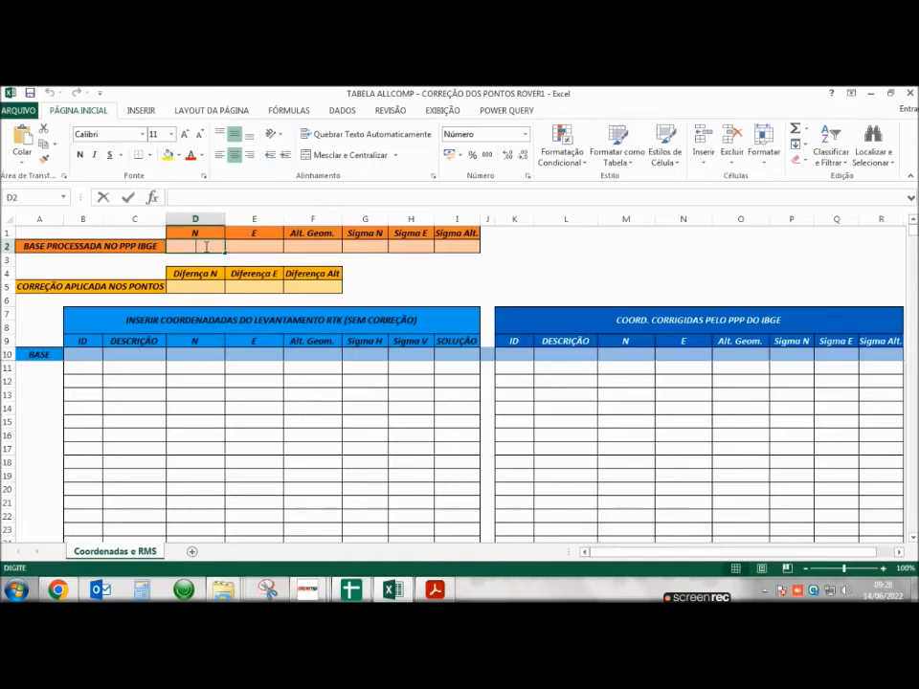
pyautogui.rightClick(206, 246)
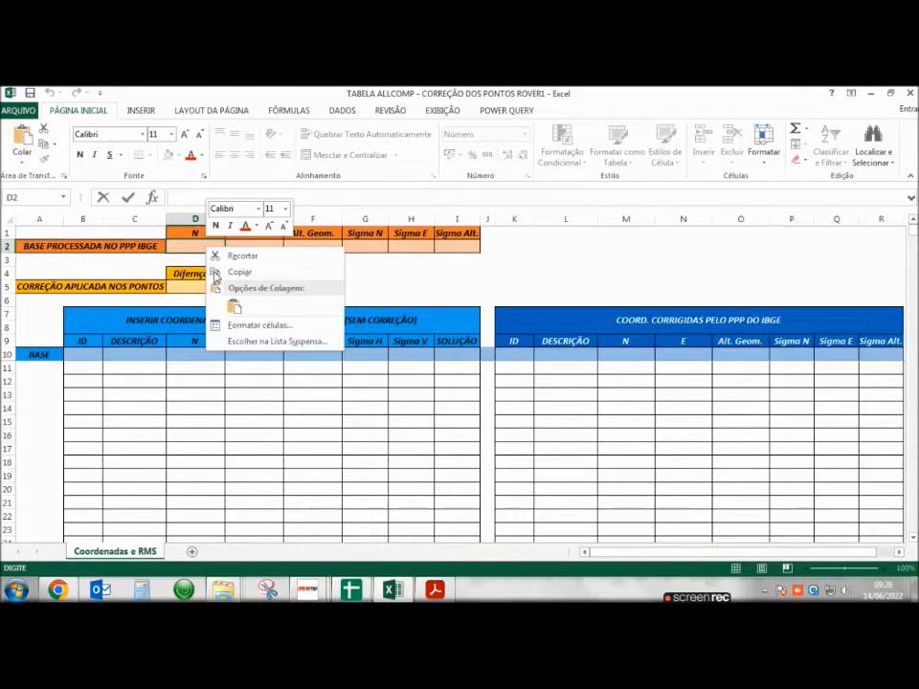
pyautogui.click(233, 305)
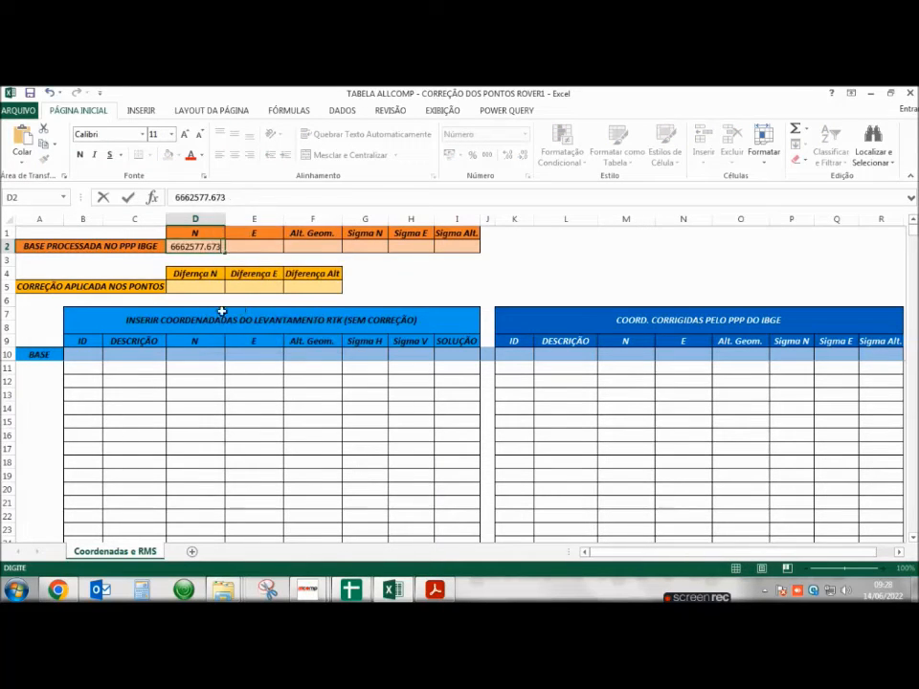
pyautogui.click(68, 246)
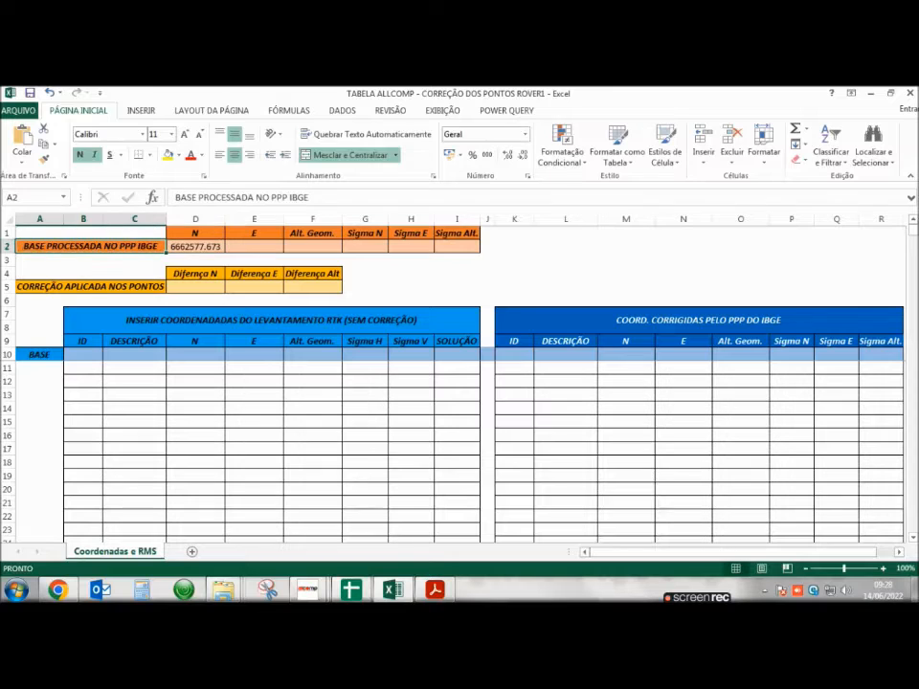
# - Switch back to the PDF report and copy the UTM E coordinate 484564.804 from the Em 2000.4 row
pyautogui.click(257, 247)
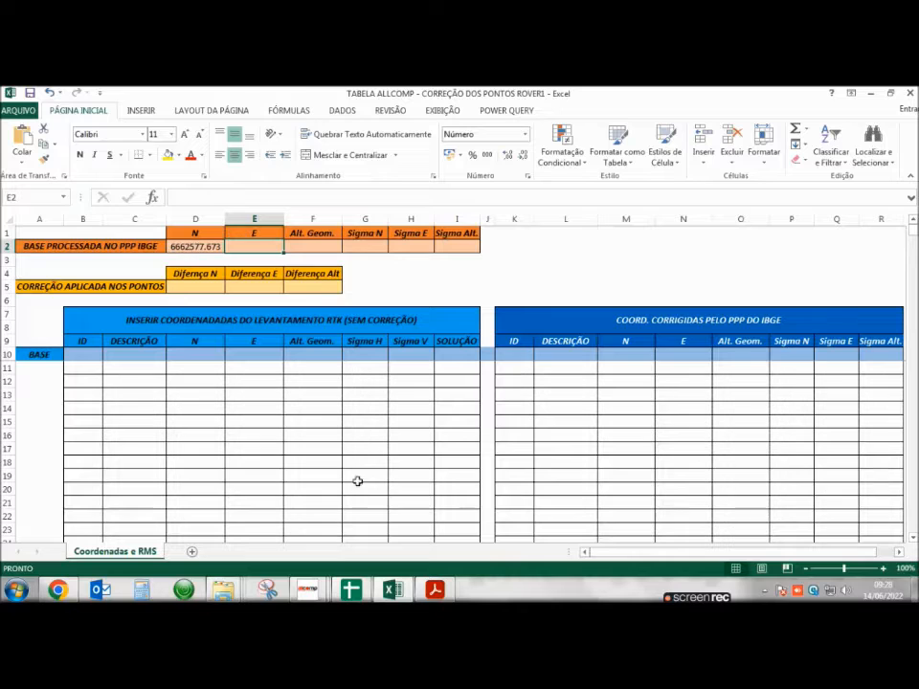
pyautogui.hotkey('alt', 'Tab')
pyautogui.moveTo(548, 472); pyautogui.dragTo(603, 473)
pyautogui.click(597, 472)
pyautogui.doubleClick(552, 471)
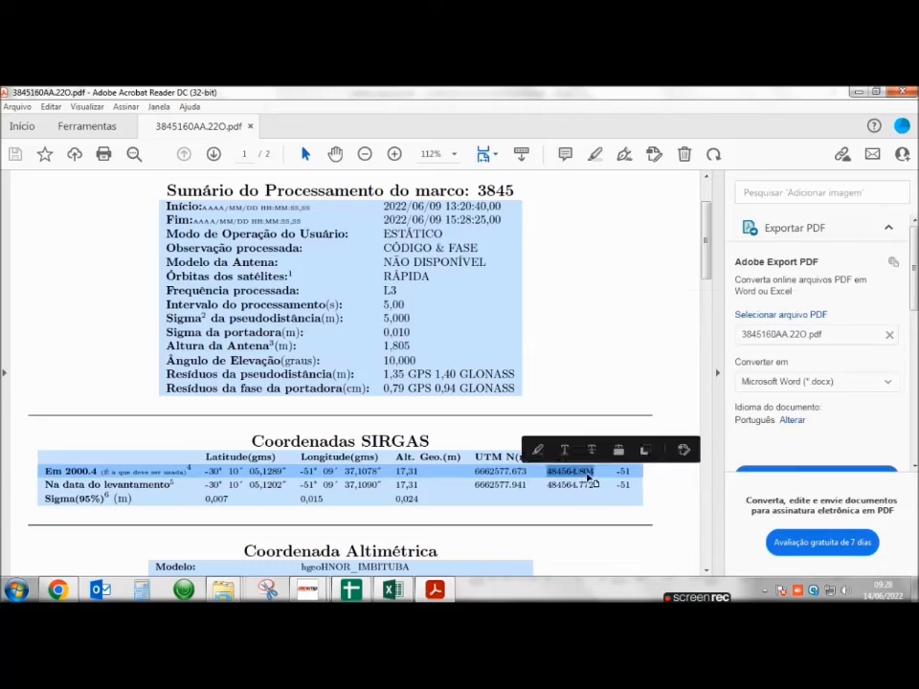
pyautogui.rightClick(588, 475)
pyautogui.click(619, 307)
# - Switch to the Excel sheet and paste 484564.804 into cell E2, the E value of the processed base
pyautogui.hotkey('alt', 'Tab')
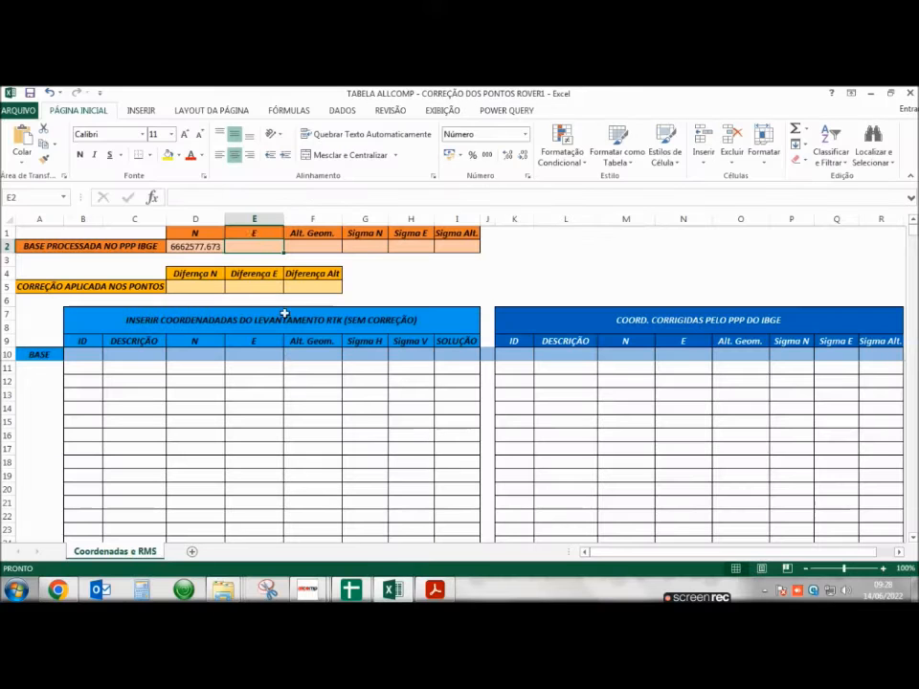
pyautogui.doubleClick(255, 247)
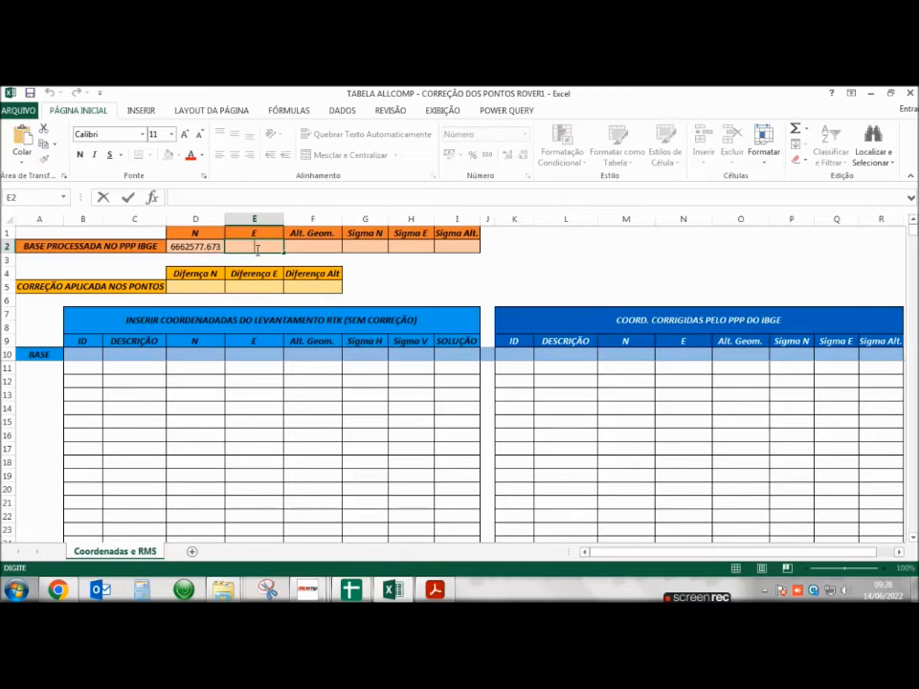
pyautogui.hotkey('ctrl', 'v')
pyautogui.click(316, 246)
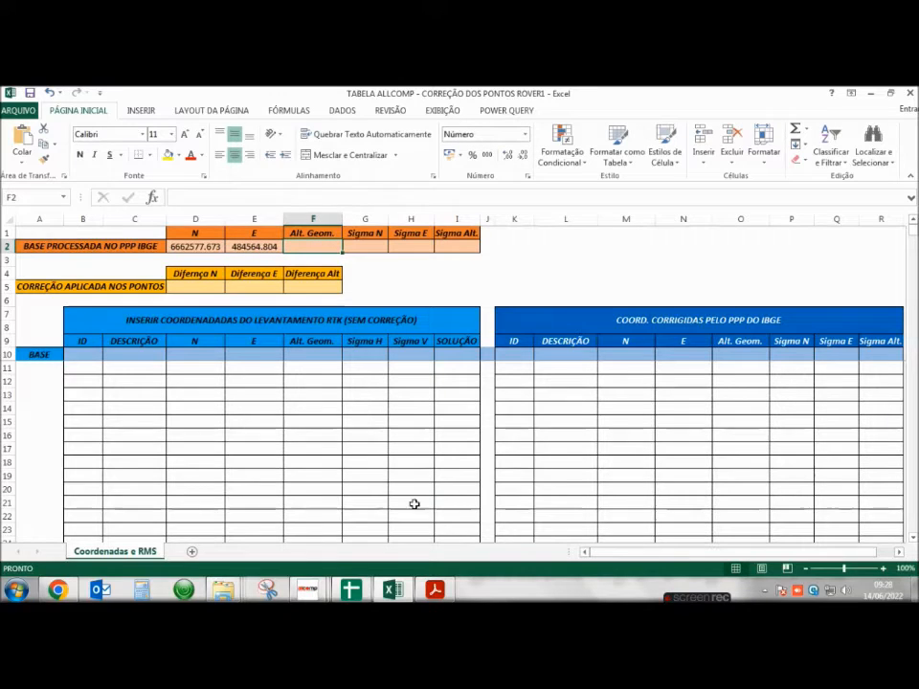
# - Look up the Alt. Geo. of the Em 2000.4 row in the PDF report and enter 17.31 in cell F2 of the Excel sheet
pyautogui.hotkey('alt', 'Tab')
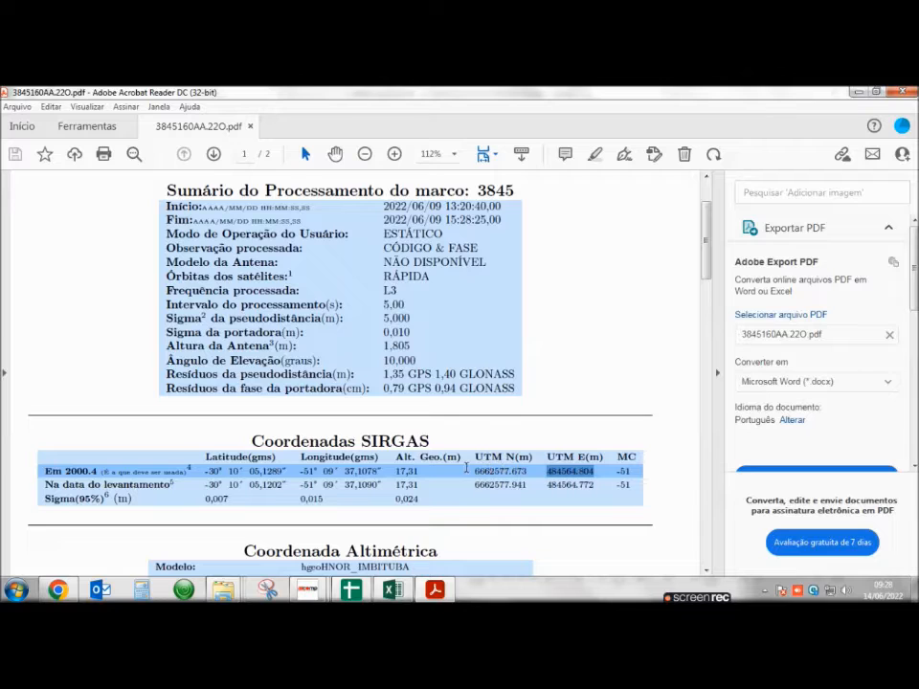
pyautogui.click(505, 476)
pyautogui.moveTo(476, 474); pyautogui.dragTo(524, 472)
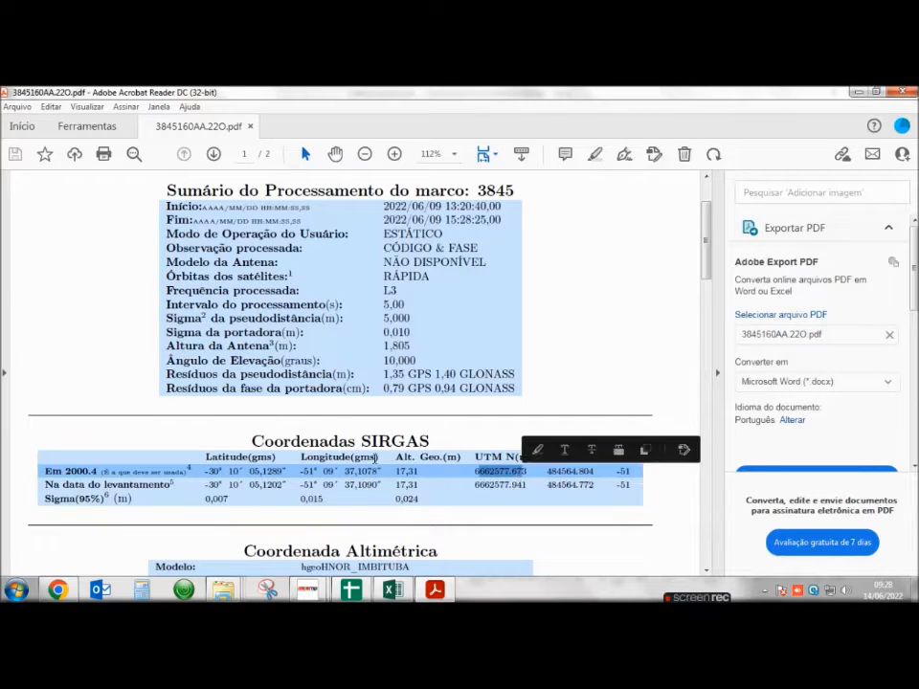
pyautogui.click(392, 471)
pyautogui.moveTo(395, 471); pyautogui.dragTo(418, 473)
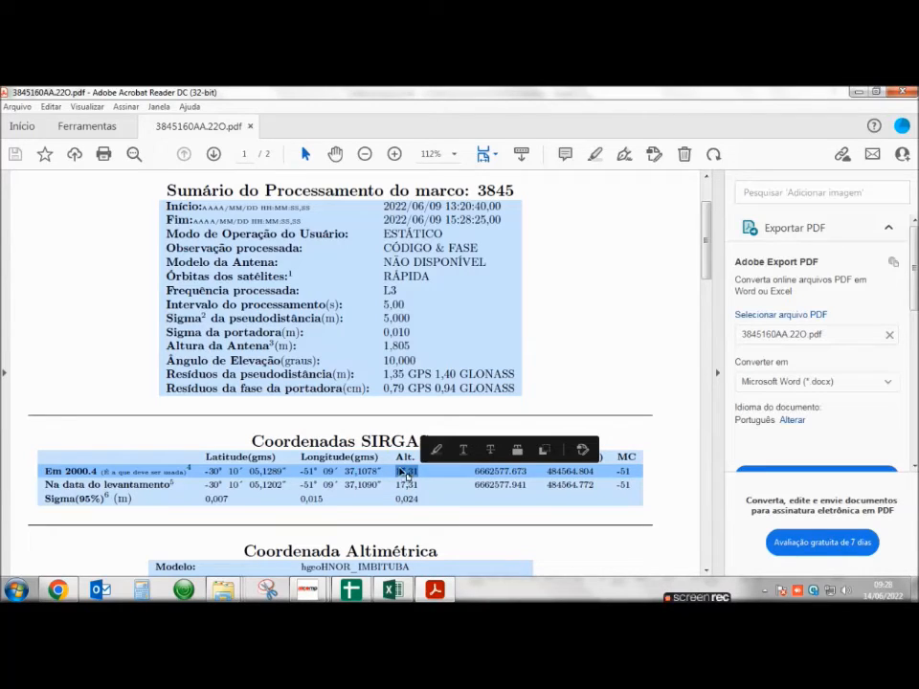
pyautogui.hotkey('alt', 'Tab')
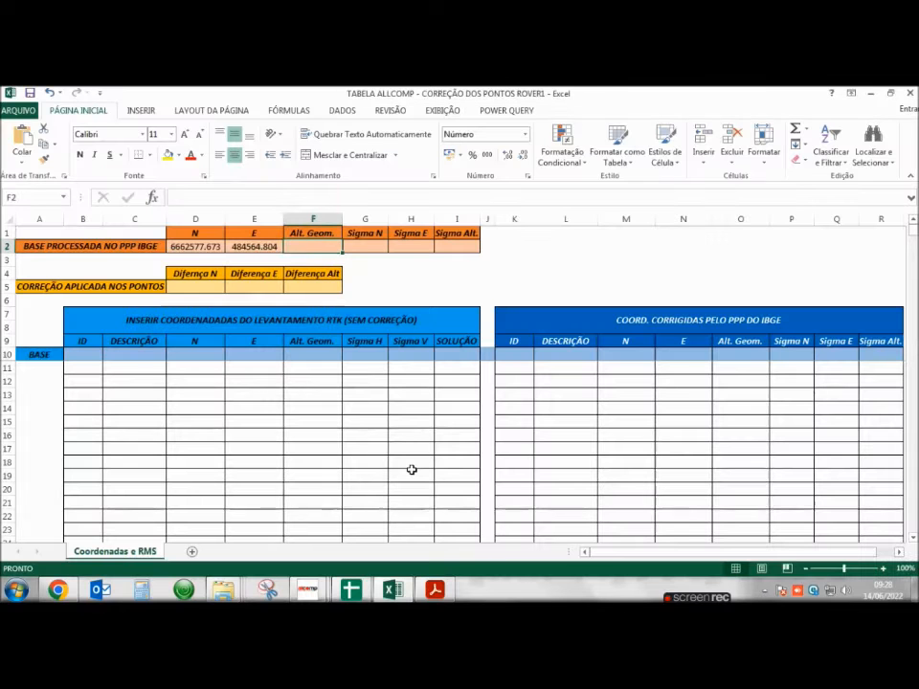
pyautogui.write('17.31')
pyautogui.press('Tab')
# - Look up the Sigma(95%) row in the PDF report and enter 0.007 as Sigma N in cell G2 of the Excel sheet
pyautogui.hotkey('alt', 'Tab')
pyautogui.hotkey('alt', 'Tab')
pyautogui.hotkey('alt', 'Tab')
pyautogui.moveTo(251, 486); pyautogui.dragTo(422, 499)
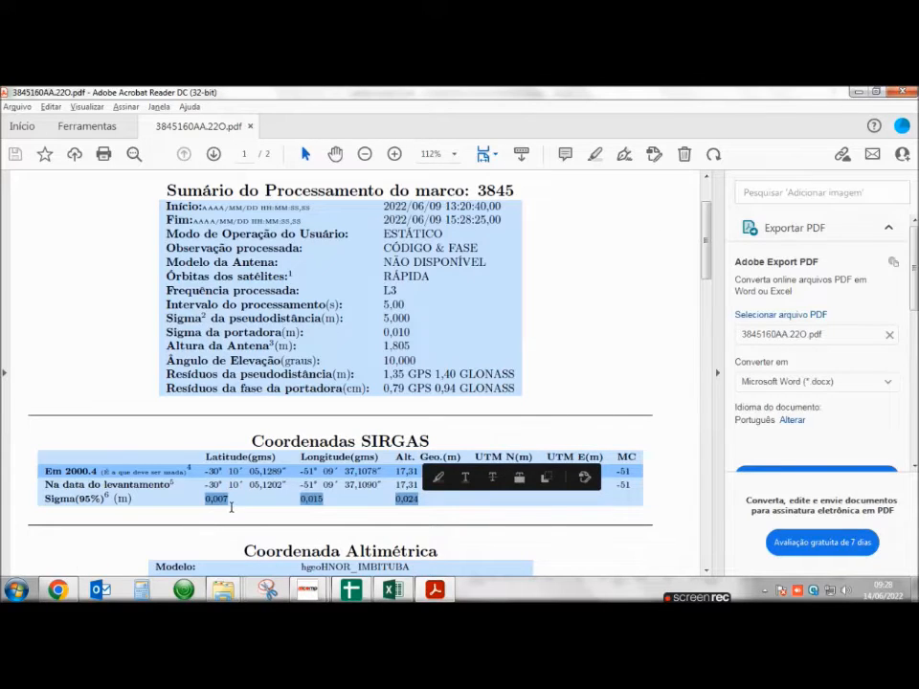
pyautogui.hotkey('alt', 'Tab')
pyautogui.write('0.007')
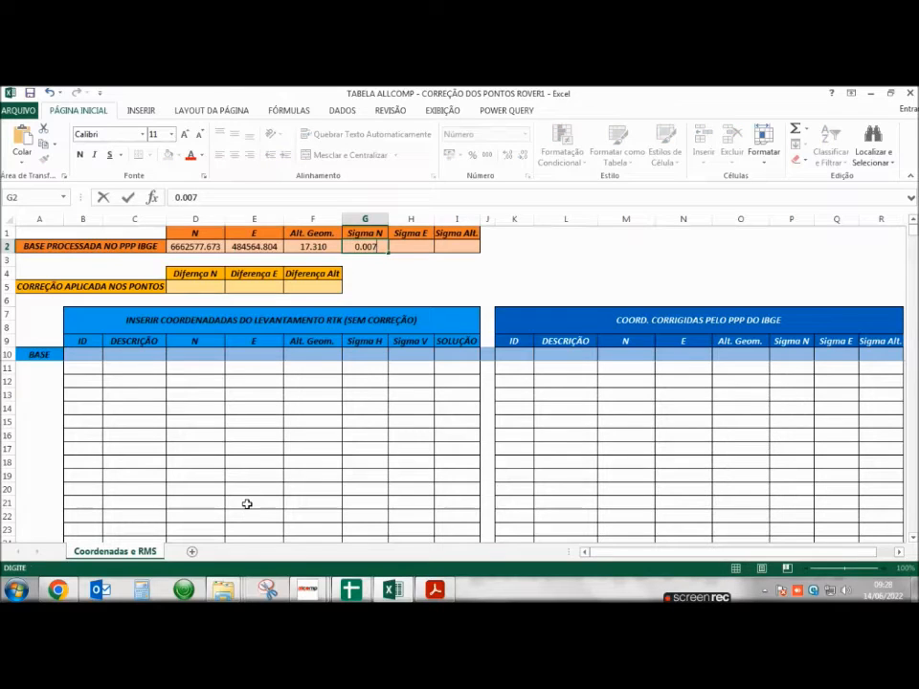
# - Enter the report's remaining Sigma(95%) values in the processed base row: 0.015 as Sigma E in H2 and 0.024 as Sigma Alt. in I2
pyautogui.hotkey('alt', 'Tab')
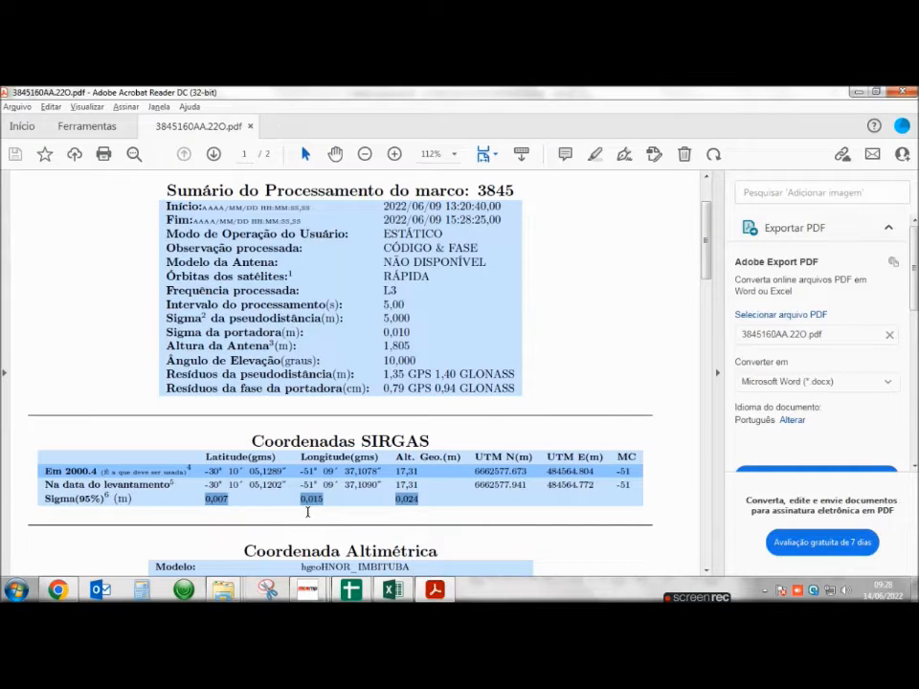
pyautogui.hotkey('alt', 'Tab')
pyautogui.write('0.015')
pyautogui.hotkey('alt', 'Tab')
pyautogui.hotkey('alt', 'Tab')
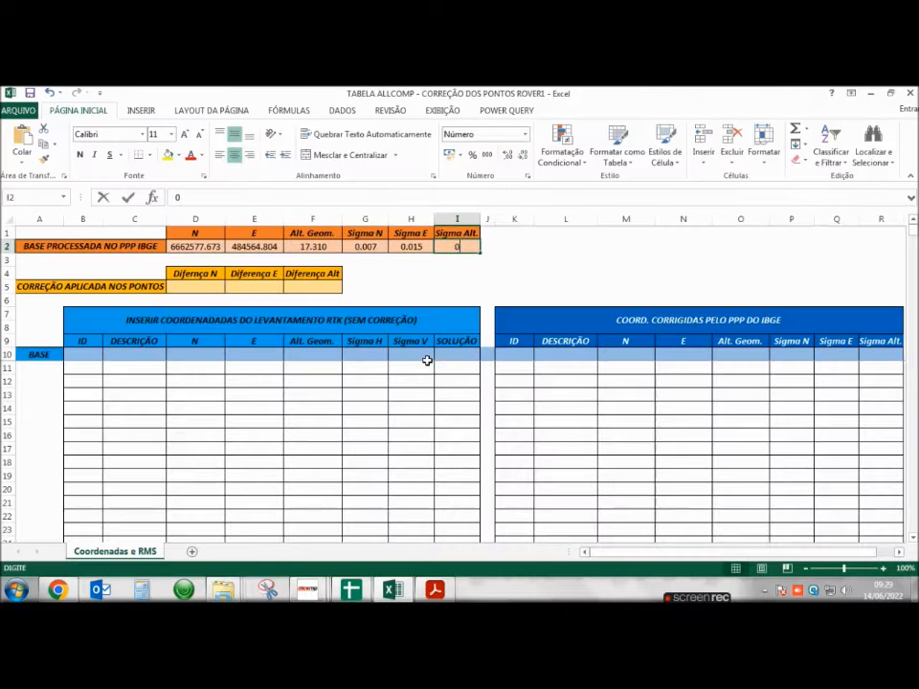
pyautogui.write('0.024')
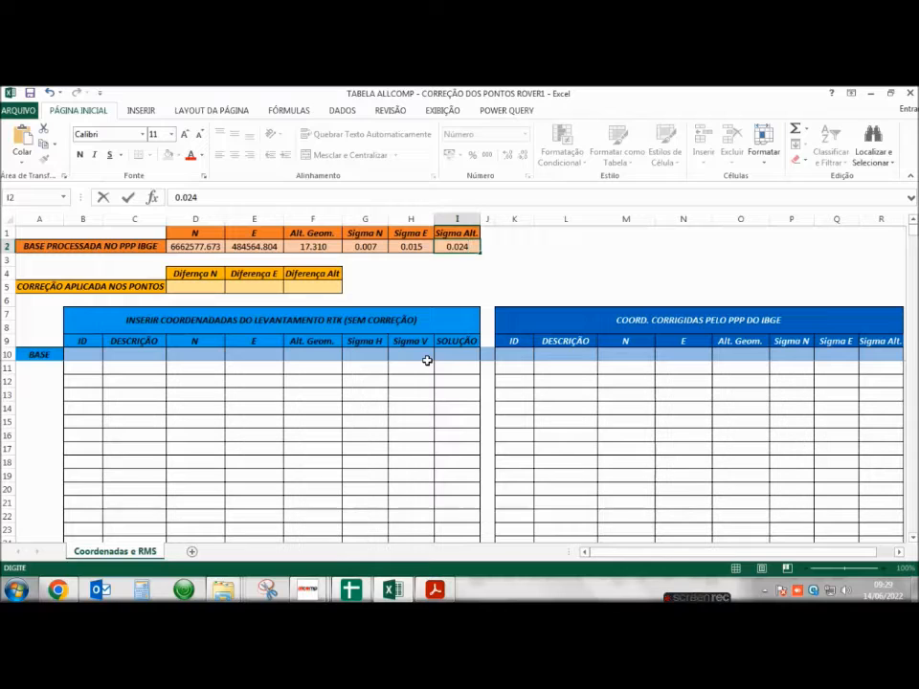
pyautogui.click(423, 289)
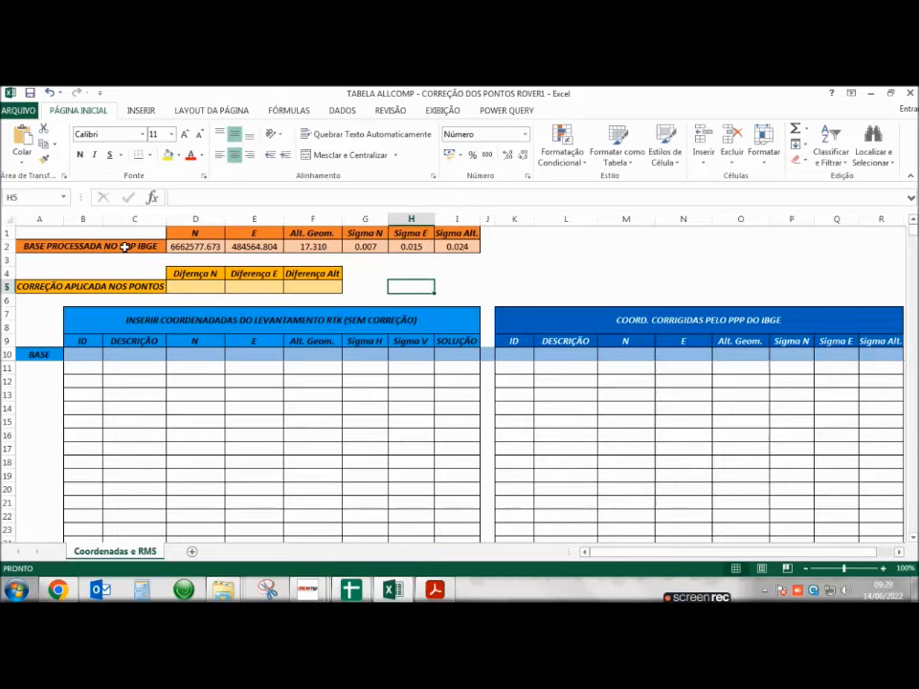
pyautogui.moveTo(150, 233); pyautogui.dragTo(427, 243)
pyautogui.click(469, 302)
# - Select cell B10 in the sheet and open OBRA SEM CORREÇÃO.txt from the DADOS DO LEVANTAMENTO folder in Notepad++
pyautogui.click(88, 353)
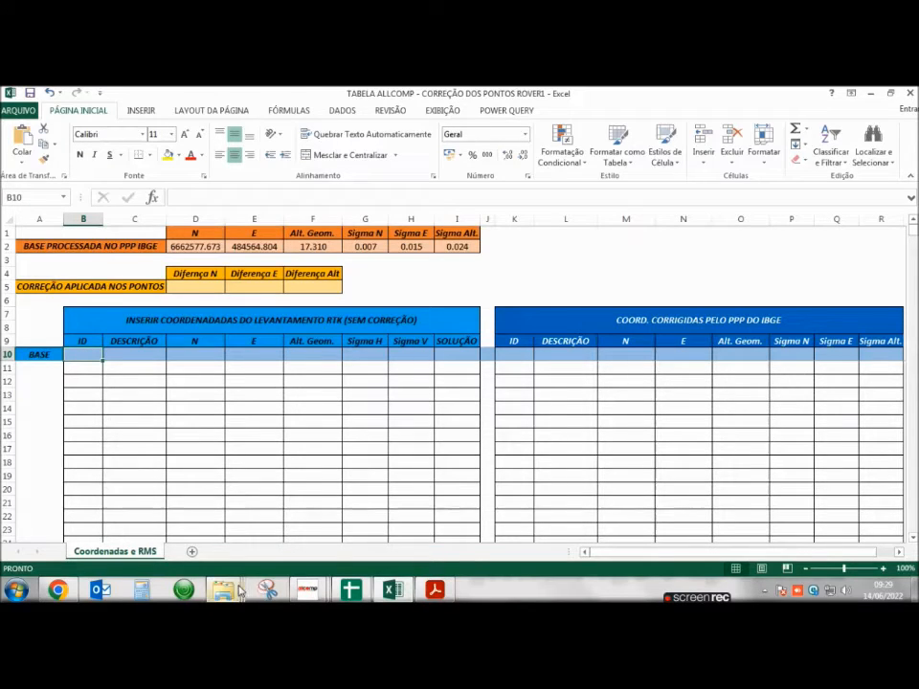
pyautogui.moveTo(222, 589)
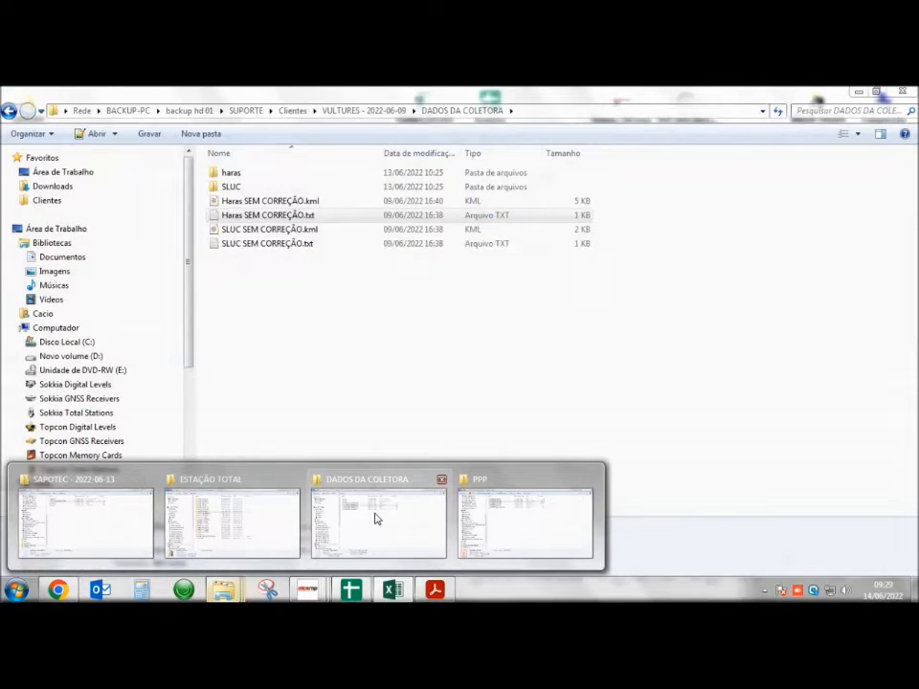
pyautogui.click(544, 544)
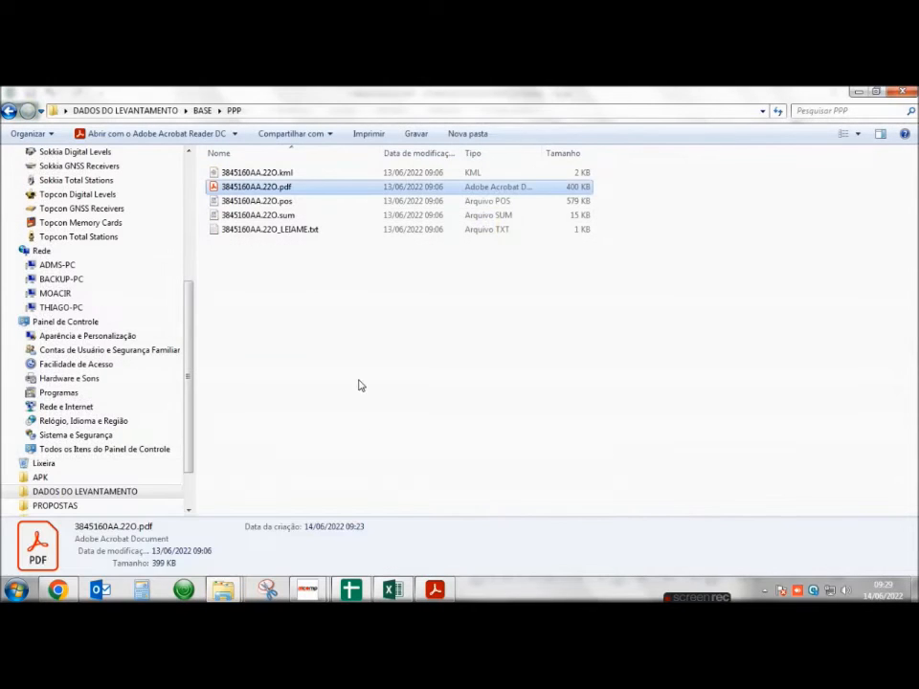
pyautogui.click(134, 111)
pyautogui.click(267, 187)
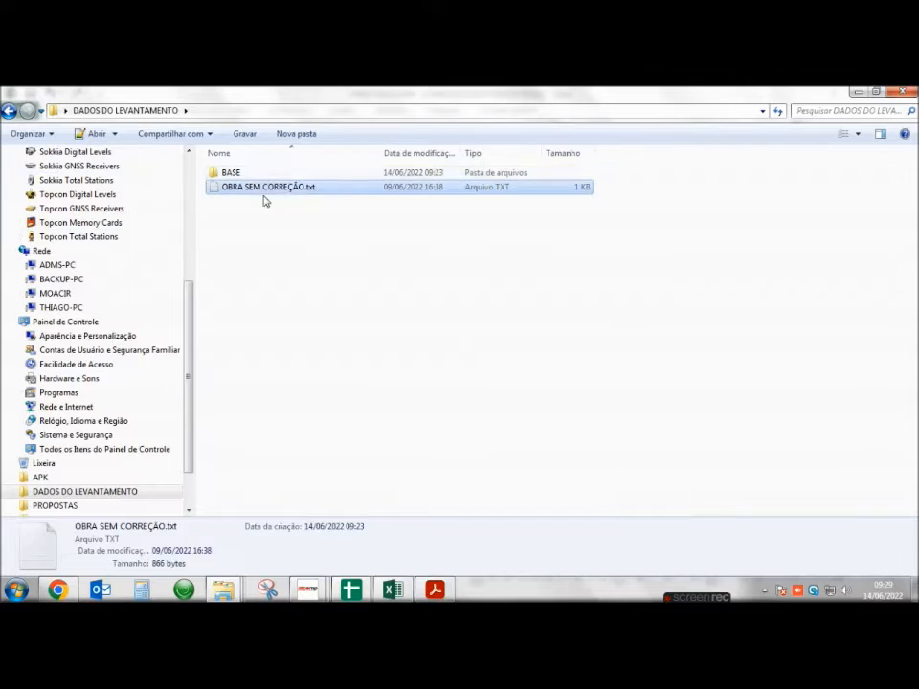
pyautogui.doubleClick(287, 189)
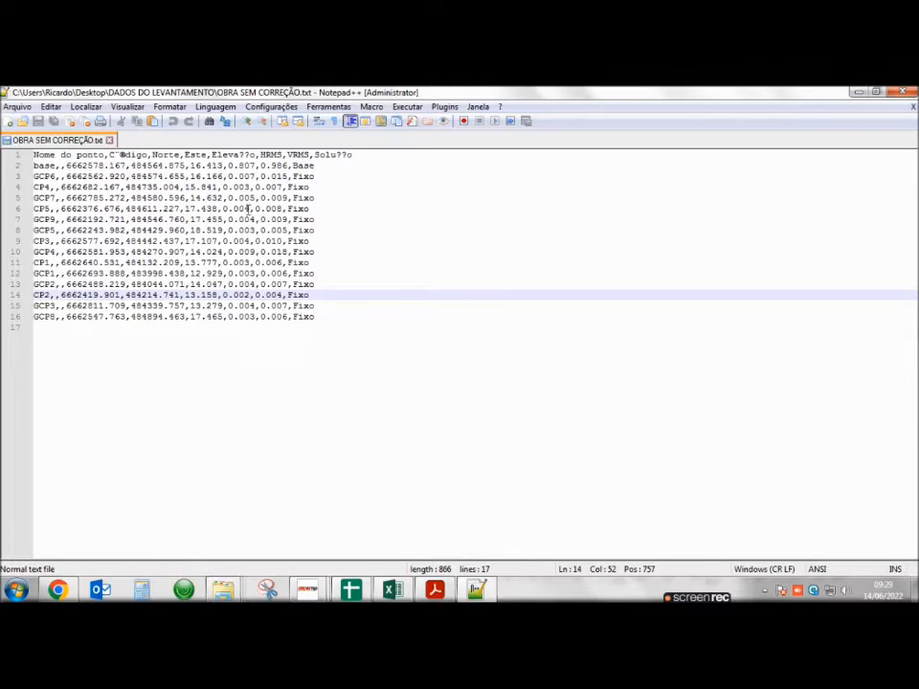
# - Delete the header line of the text file and copy all point lines from base to GCP8
pyautogui.moveTo(34, 154); pyautogui.dragTo(388, 153)
pyautogui.press('Delete')
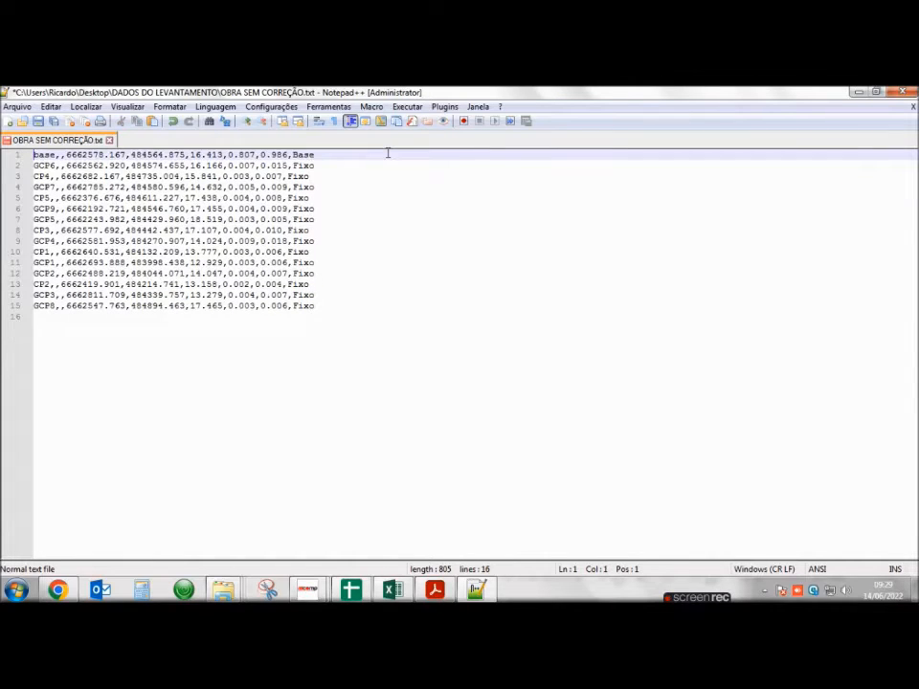
pyautogui.moveTo(35, 155); pyautogui.dragTo(322, 317)
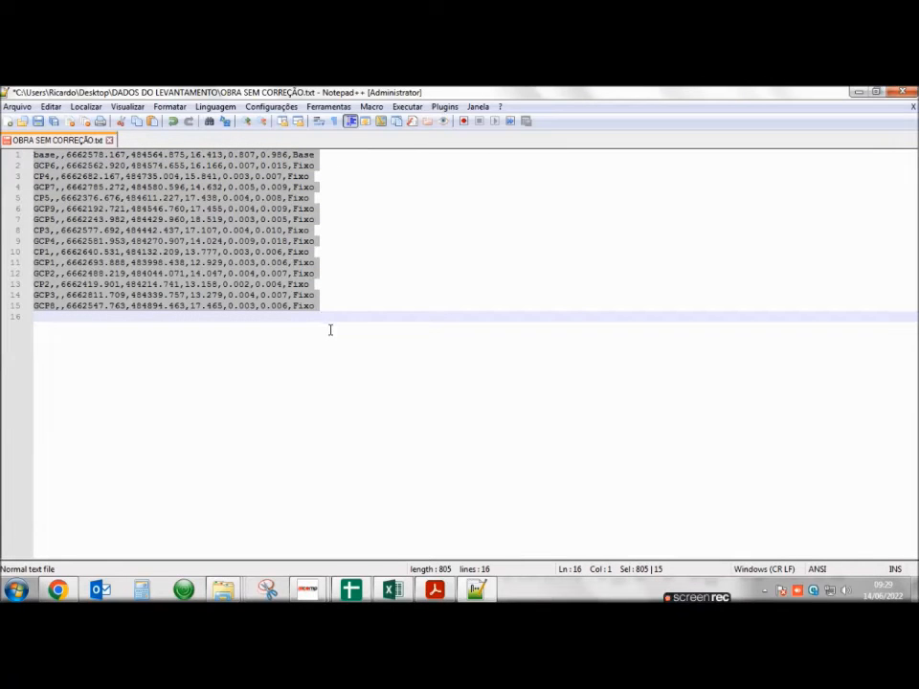
pyautogui.rightClick(128, 254)
pyautogui.click(205, 274)
# - Switch to the Excel sheet and paste the copied point lines starting at cell B10 in the BASE row
pyautogui.hotkey('alt', 'Tab')
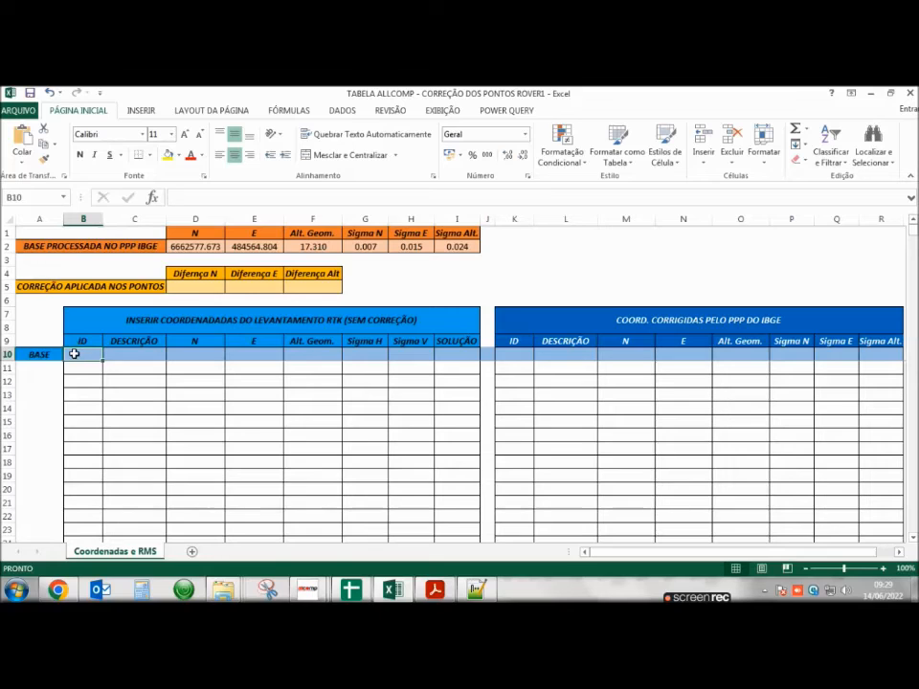
pyautogui.rightClick(74, 354)
pyautogui.click(73, 354)
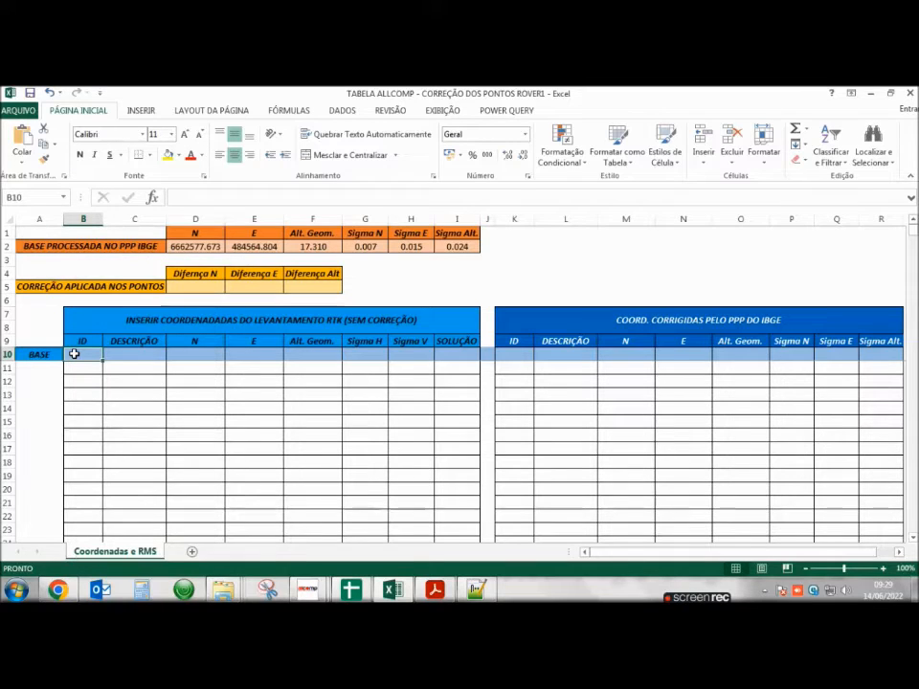
pyautogui.rightClick(73, 354)
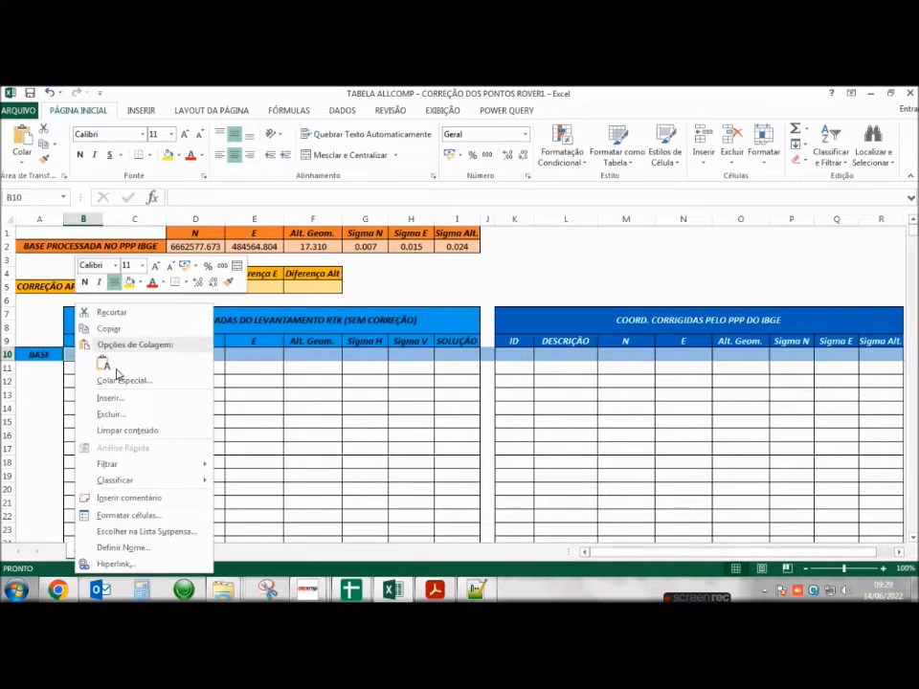
pyautogui.click(103, 361)
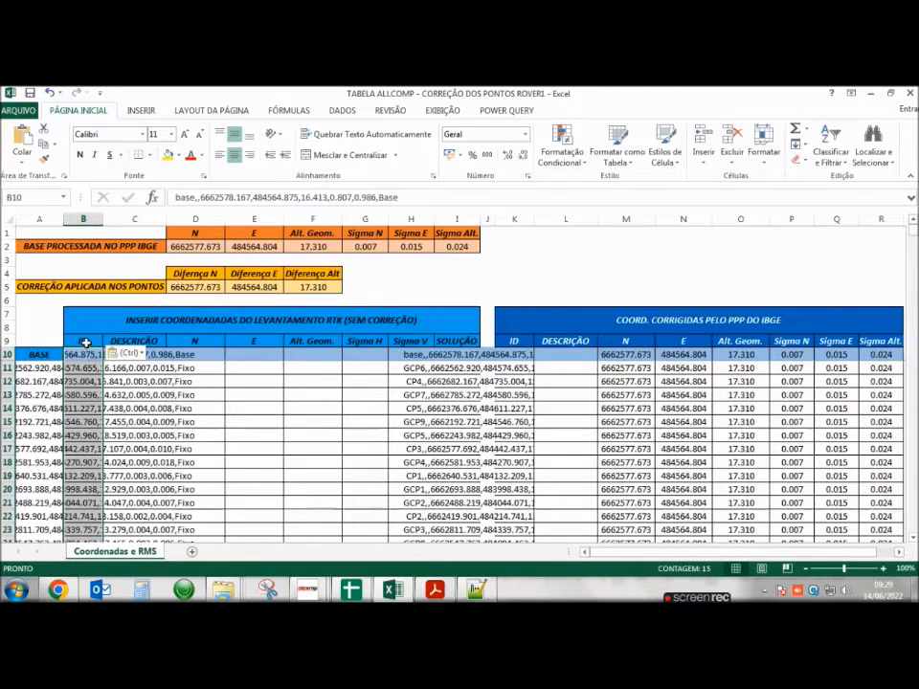
pyautogui.scroll(-3, 78, 497)
pyautogui.scroll(3, 78, 495)
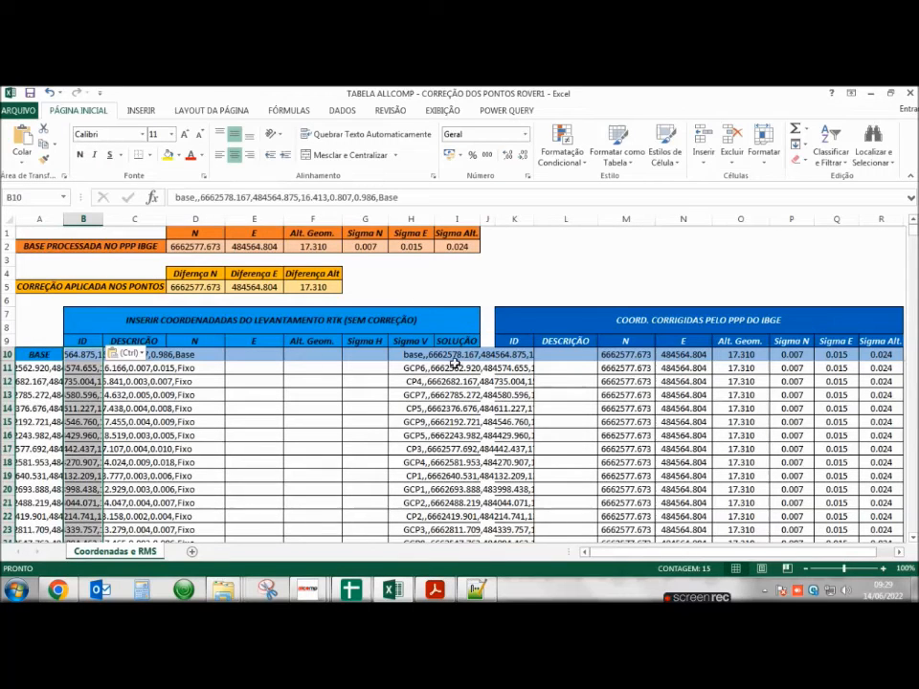
# - Split the pasted lines with Text to Columns, delimited by comma (Vírgula) instead of Tabulação, replacing the existing data
pyautogui.click(343, 111)
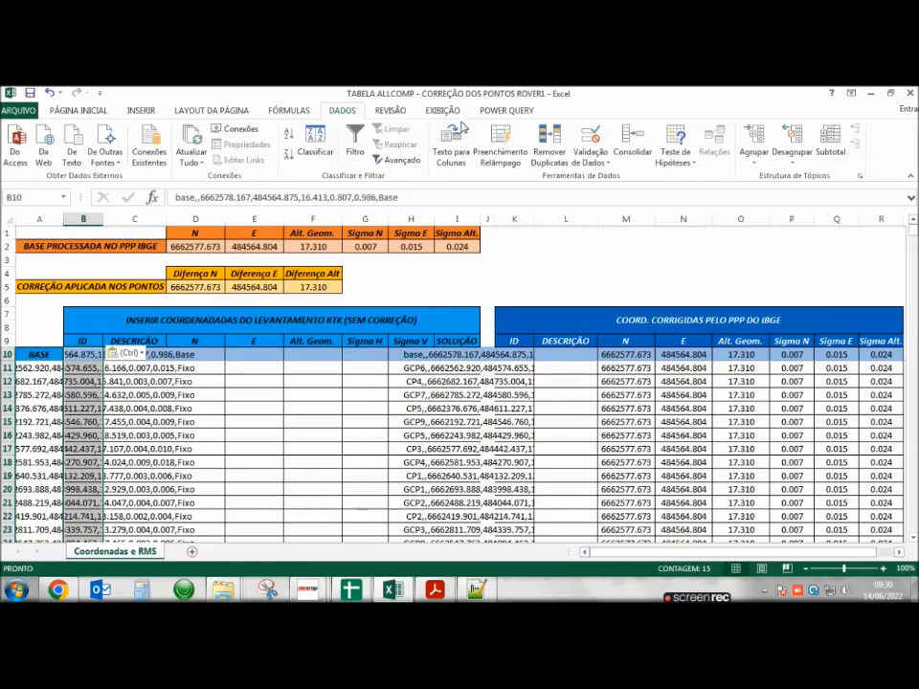
pyautogui.click(456, 155)
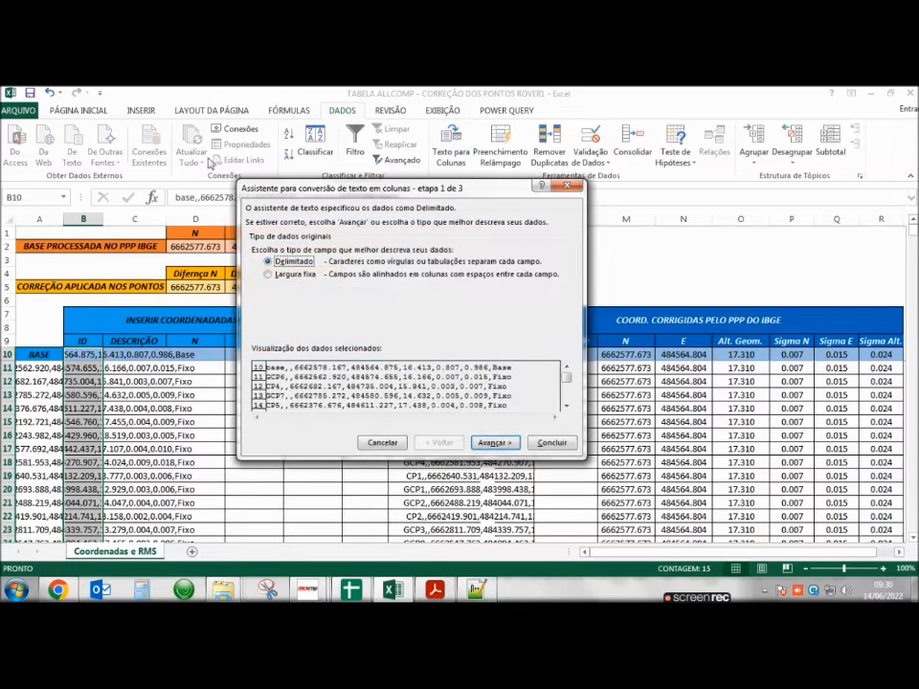
pyautogui.click(493, 442)
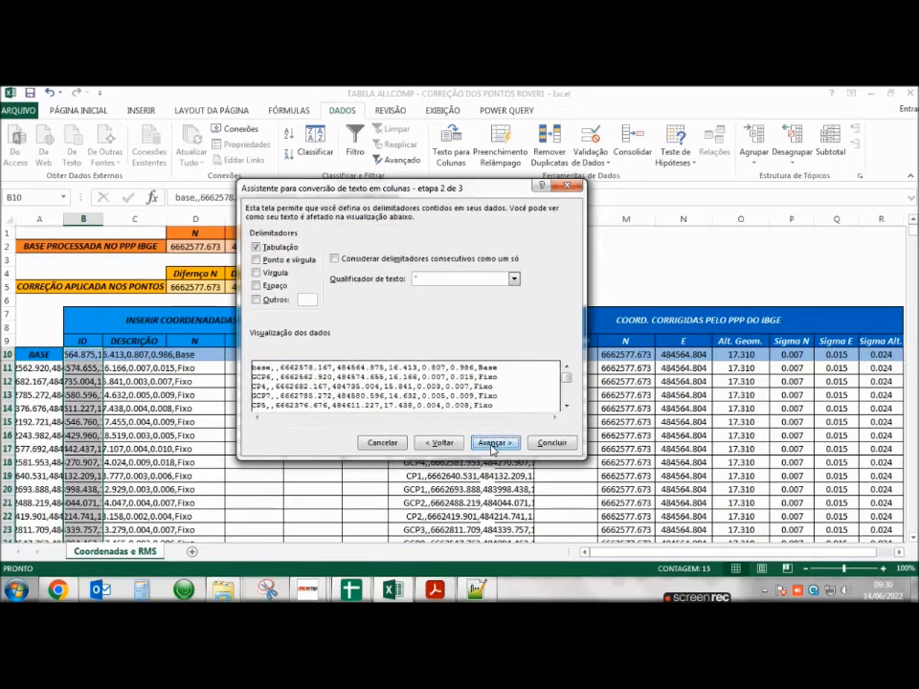
pyautogui.click(254, 247)
pyautogui.click(257, 273)
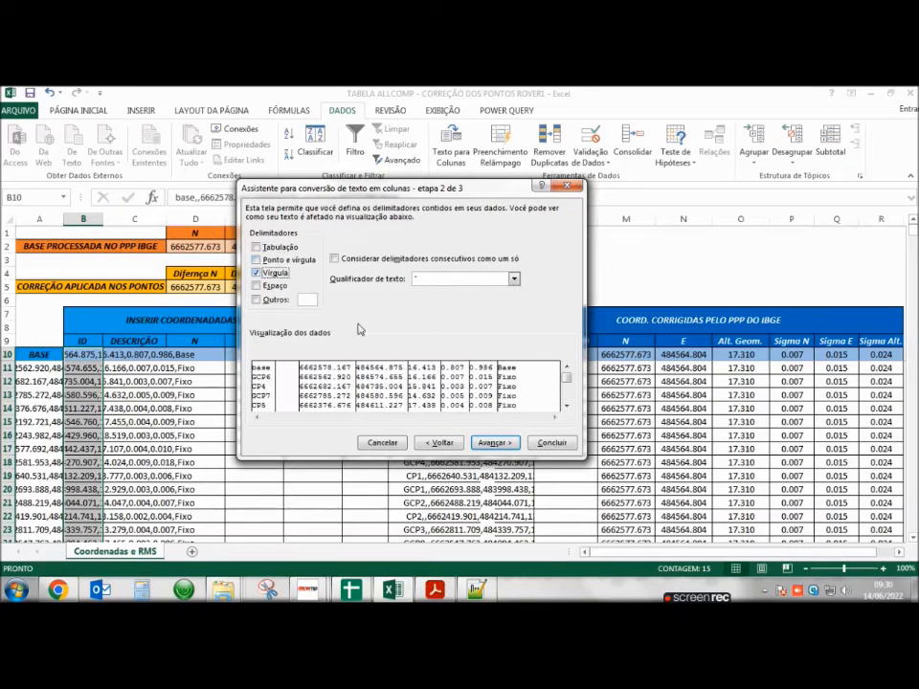
pyautogui.click(549, 442)
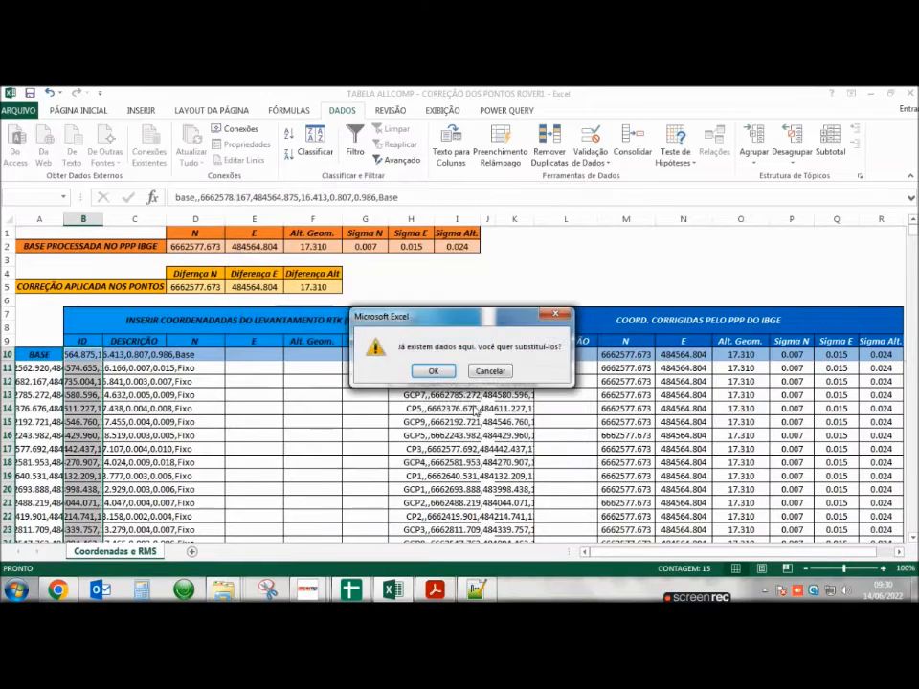
pyautogui.click(432, 371)
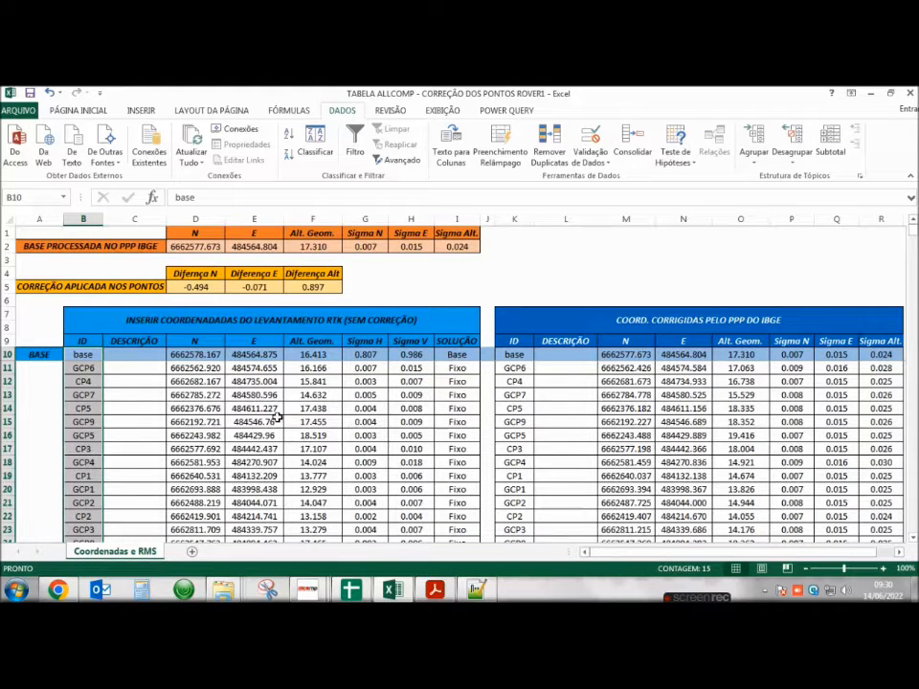
# - Examine the Diferença N formula in D5 and compare the corrected table's base coordinates and sigmas in row 10 with the processed base in row 2
pyautogui.click(204, 355)
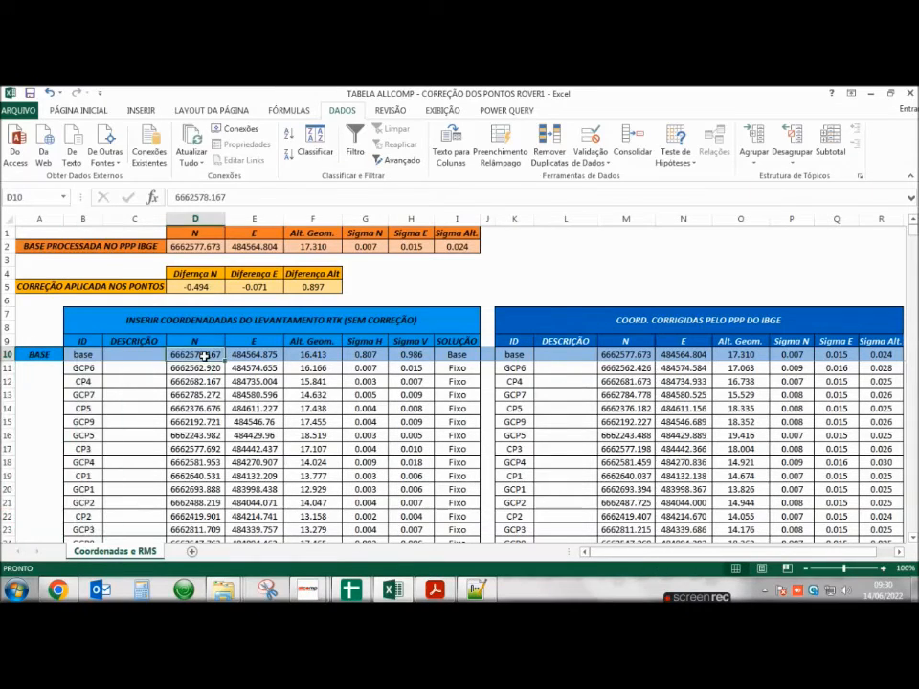
pyautogui.click(205, 246)
pyautogui.click(209, 289)
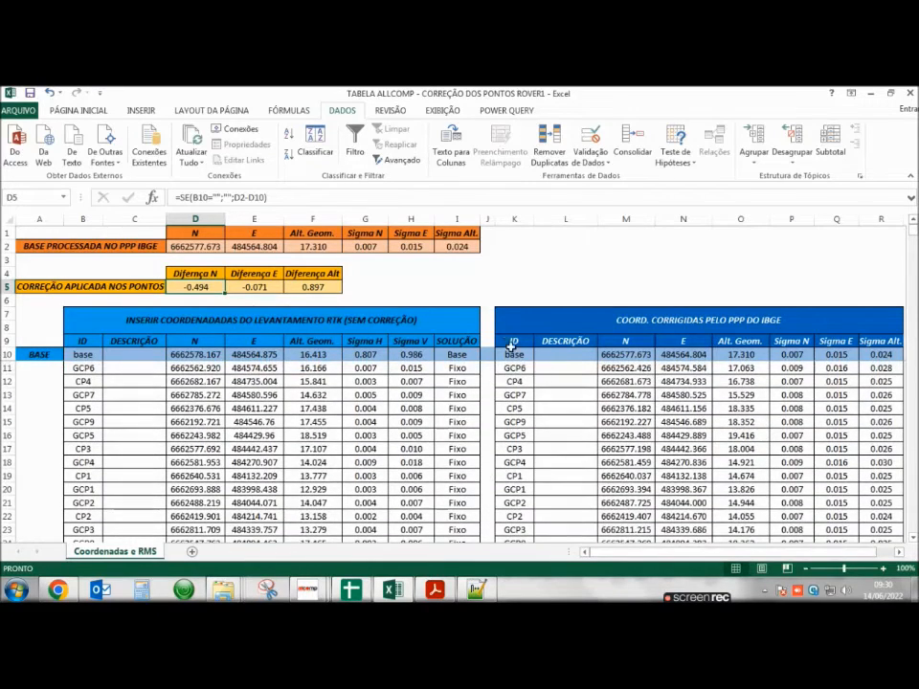
pyautogui.moveTo(522, 332); pyautogui.dragTo(596, 485)
pyautogui.scroll(2, 603, 435)
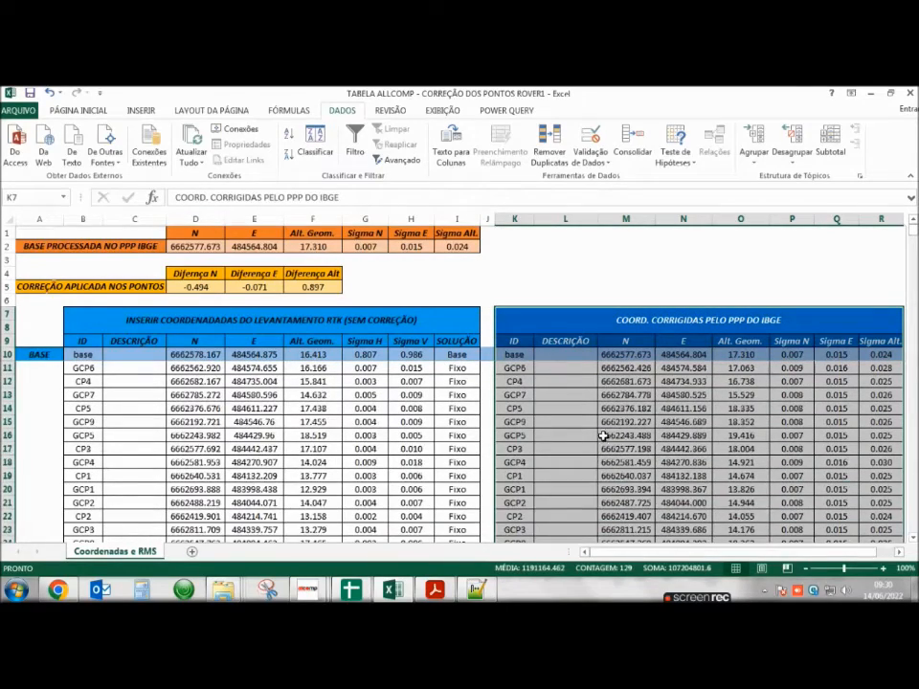
pyautogui.click(777, 395)
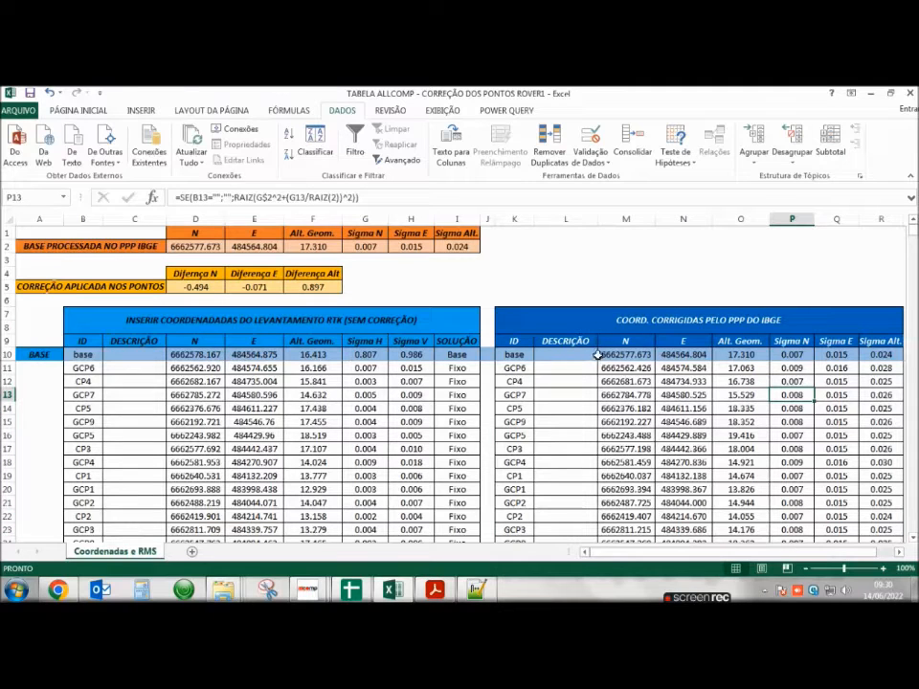
pyautogui.click(508, 356)
pyautogui.moveTo(648, 361); pyautogui.dragTo(670, 359)
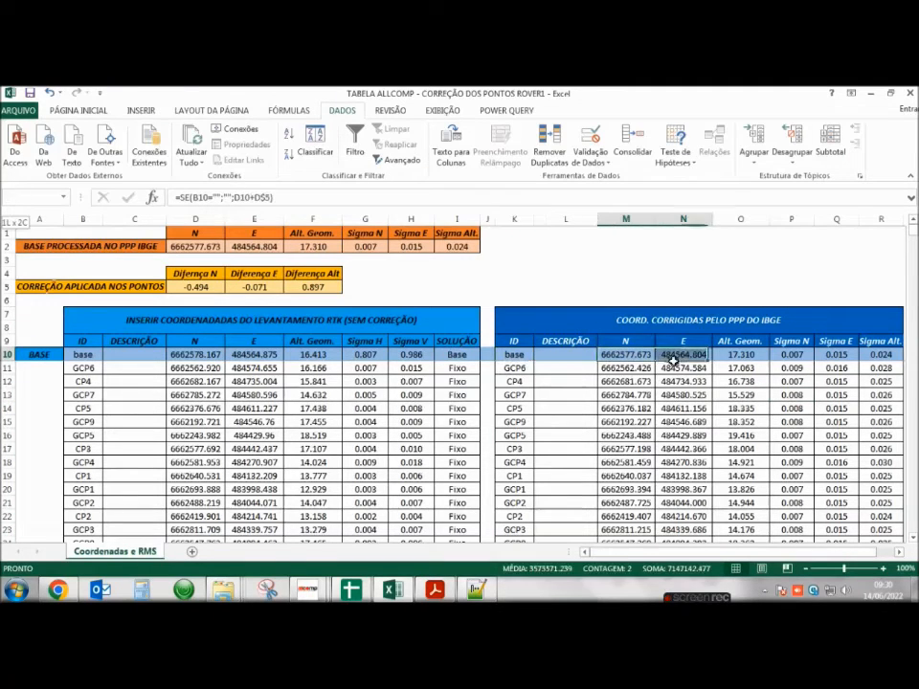
pyautogui.moveTo(203, 246); pyautogui.dragTo(308, 248)
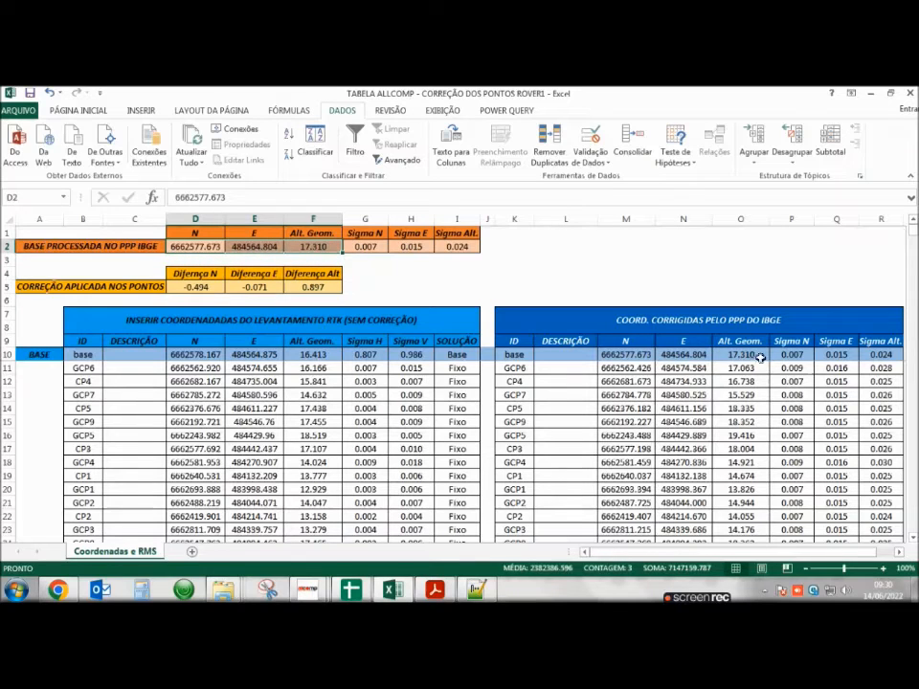
pyautogui.moveTo(809, 351); pyautogui.dragTo(895, 359)
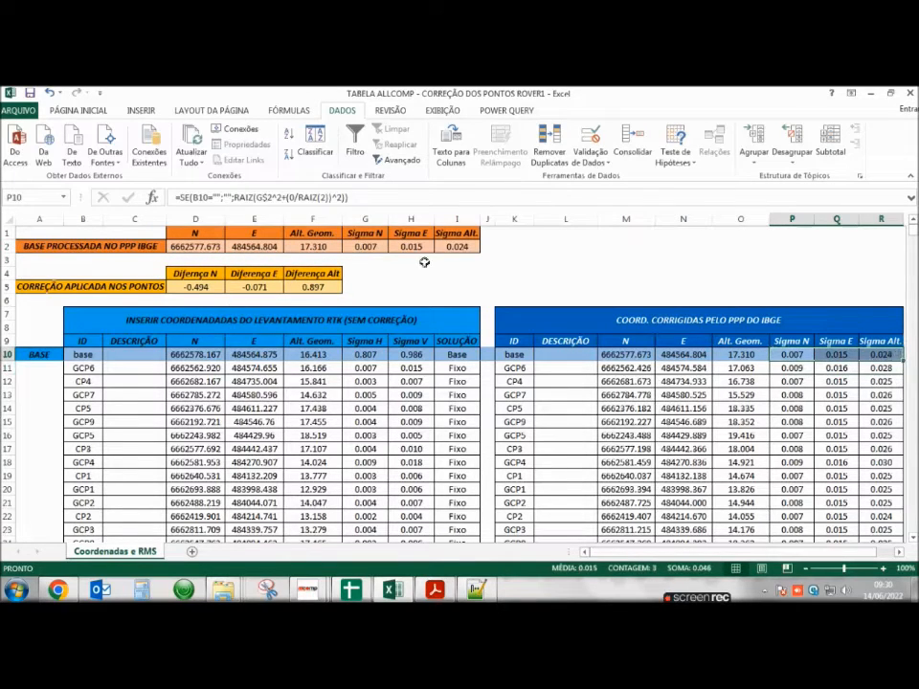
# - Examine the processed base in row 2, the corrections in D5:F5, the uncorrected base row and the corrected altitude formula in O16
pyautogui.click(373, 249)
pyautogui.hotkey('ctrl', 'v')
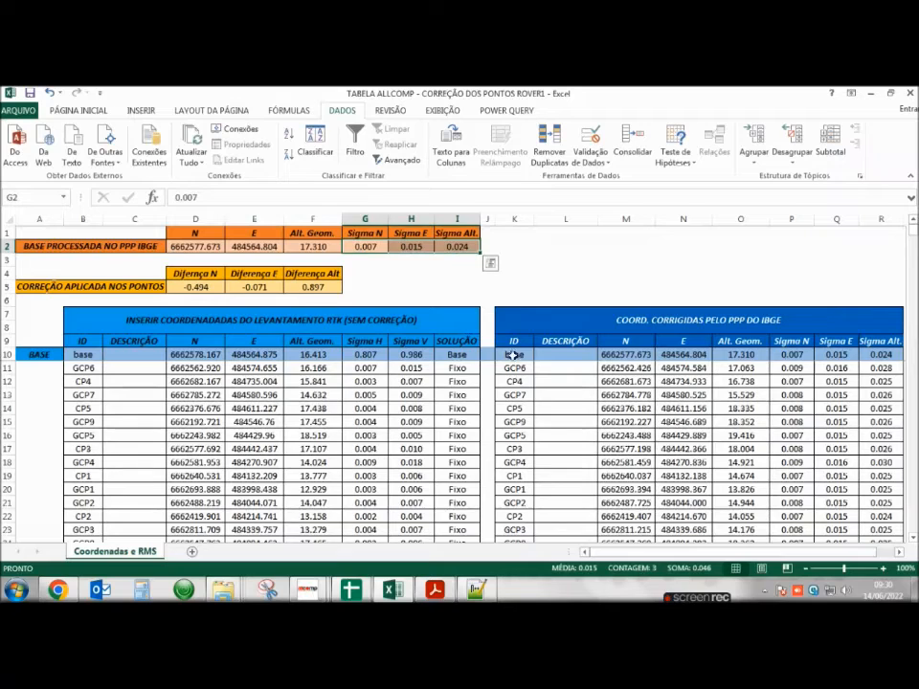
pyautogui.click(512, 366)
pyautogui.click(741, 435)
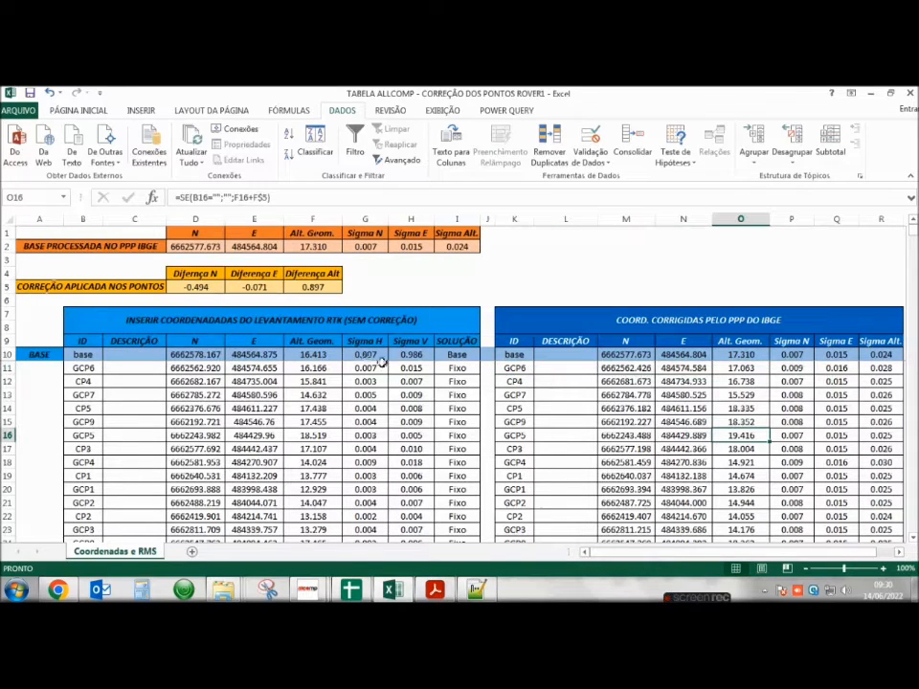
pyautogui.click(192, 286)
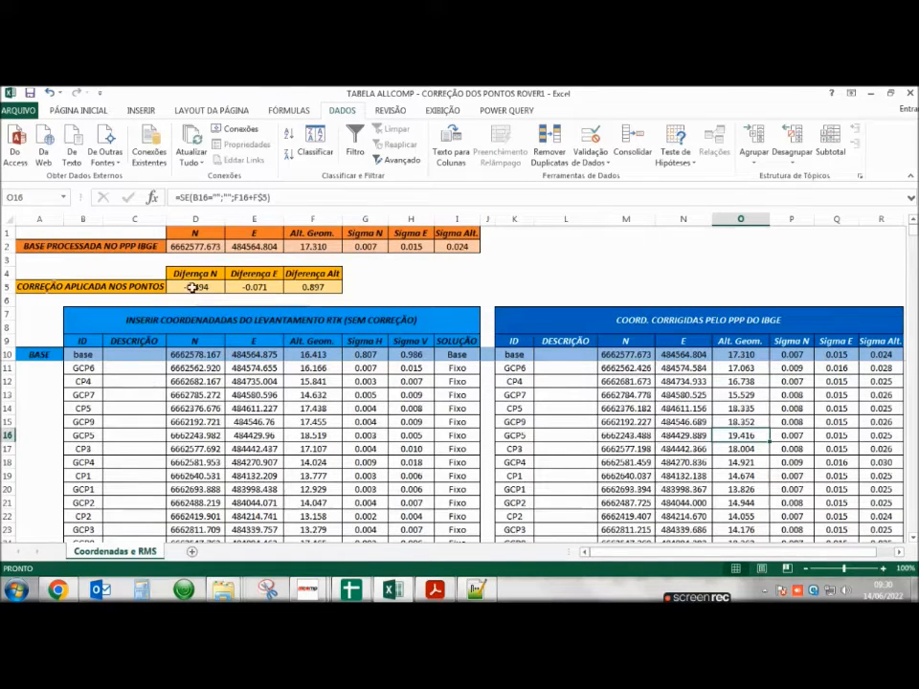
pyautogui.click(190, 274)
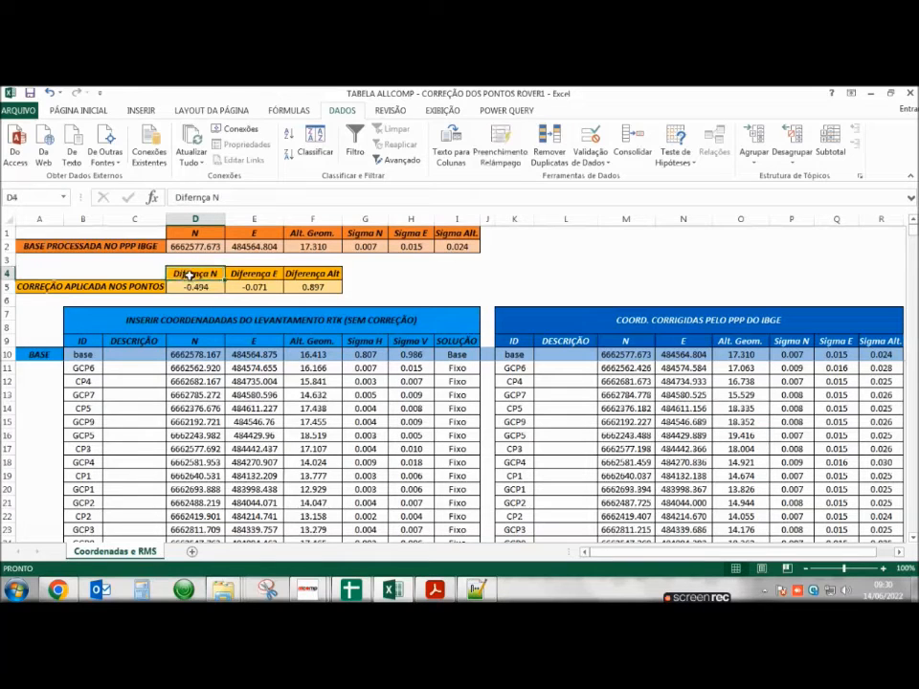
pyautogui.moveTo(189, 274); pyautogui.dragTo(255, 287)
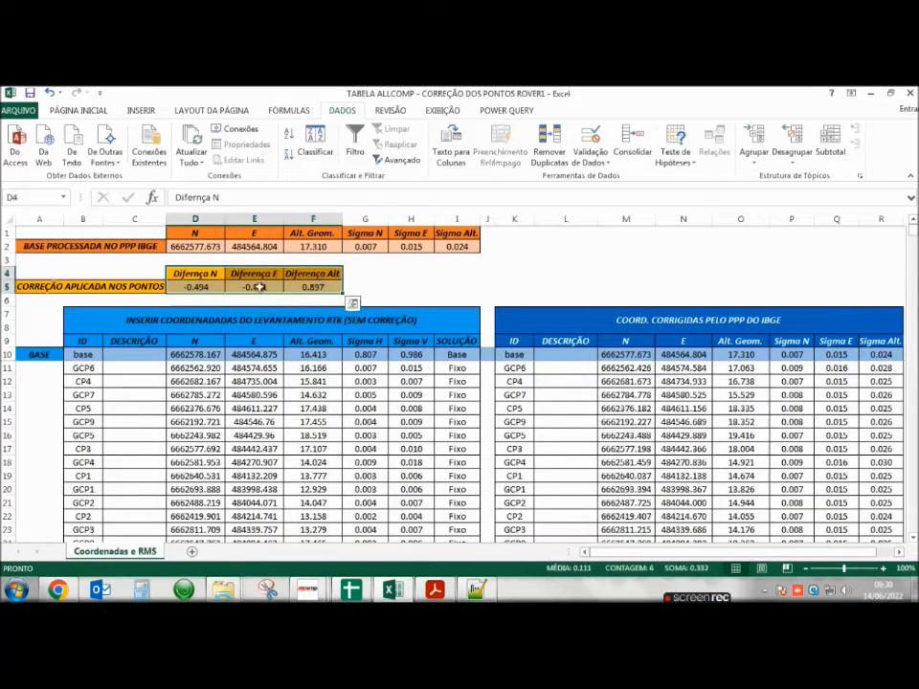
pyautogui.press('Return')
pyautogui.click(197, 285)
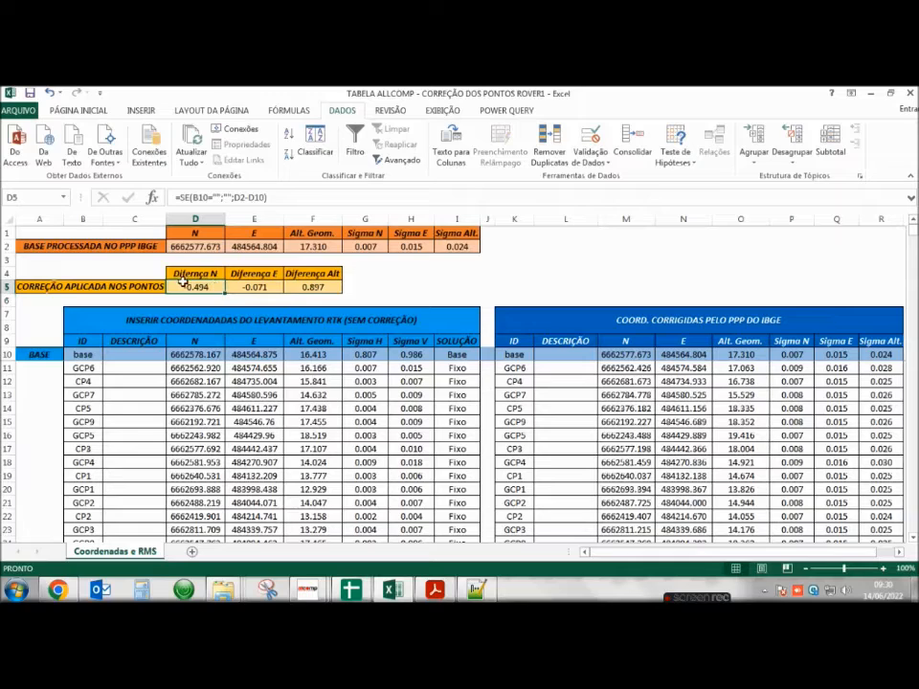
pyautogui.moveTo(201, 286); pyautogui.dragTo(253, 286)
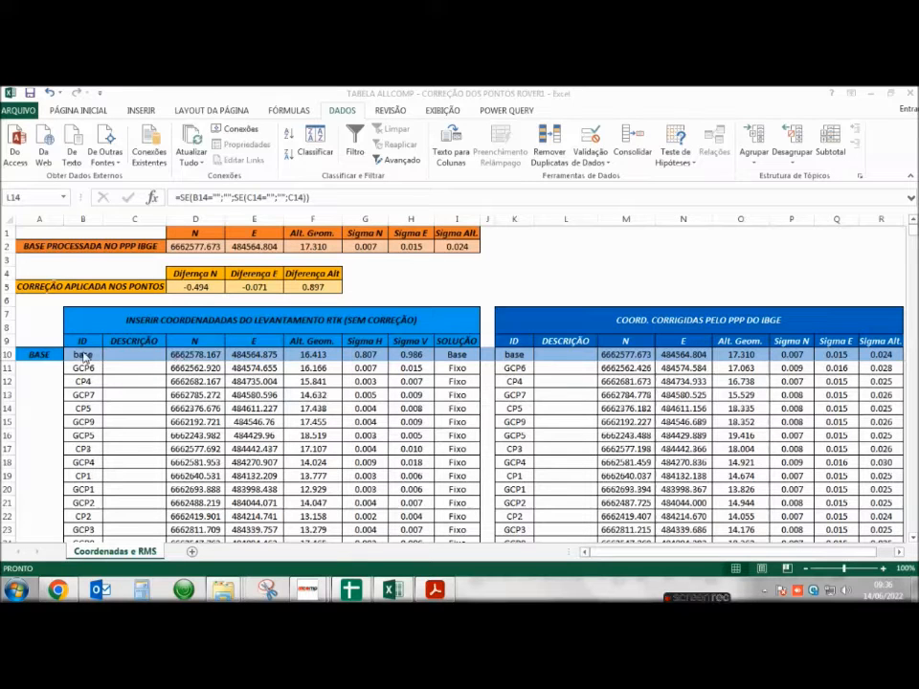
pyautogui.moveTo(84, 357); pyautogui.dragTo(456, 354)
pyautogui.moveTo(206, 246); pyautogui.dragTo(458, 253)
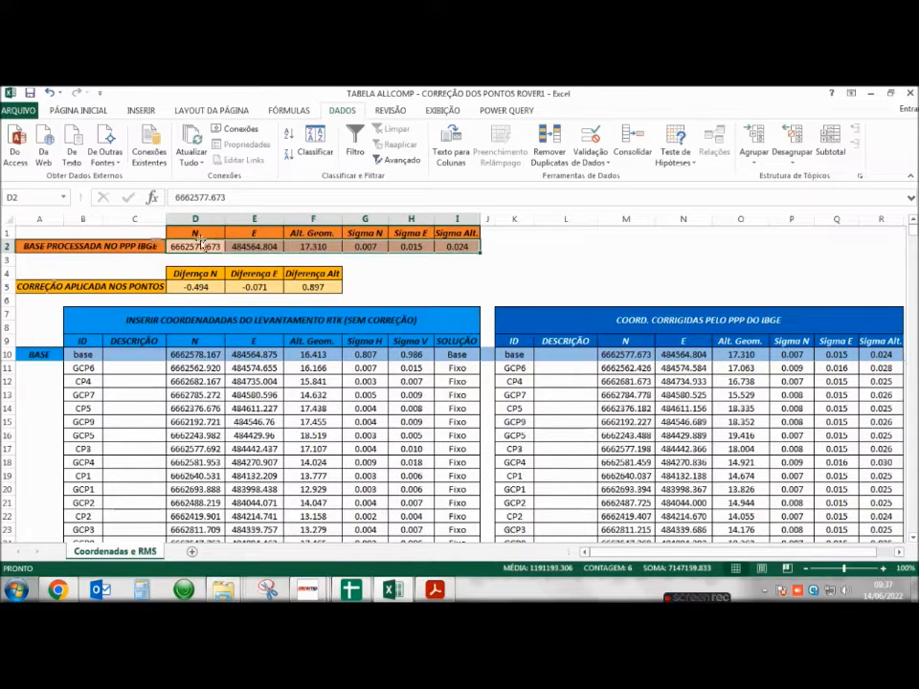
pyautogui.click(417, 274)
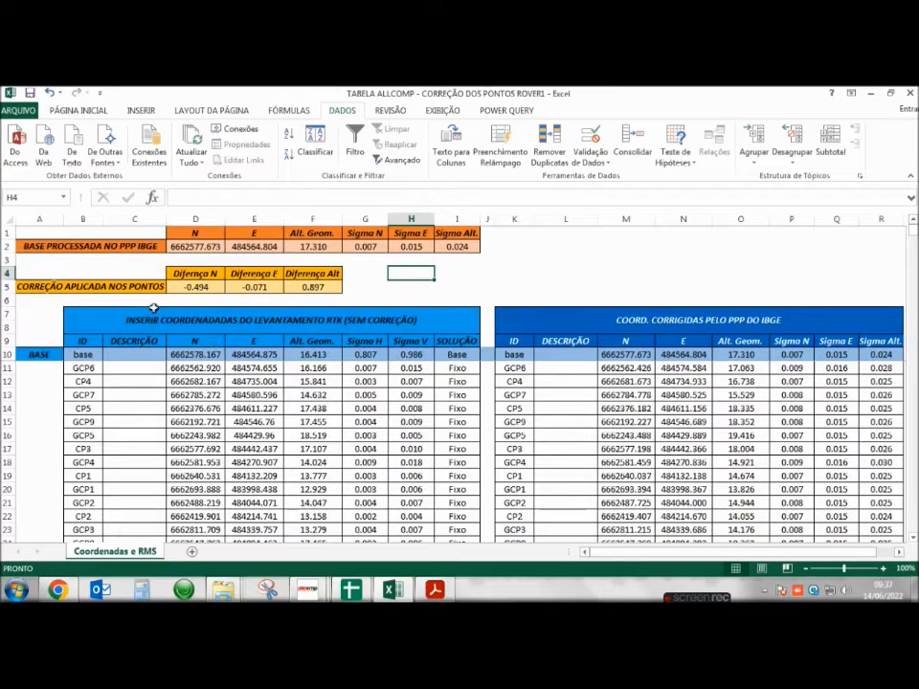
# - Copy the corrected points table from base to GCP8, range K10:R24
pyautogui.click(518, 356)
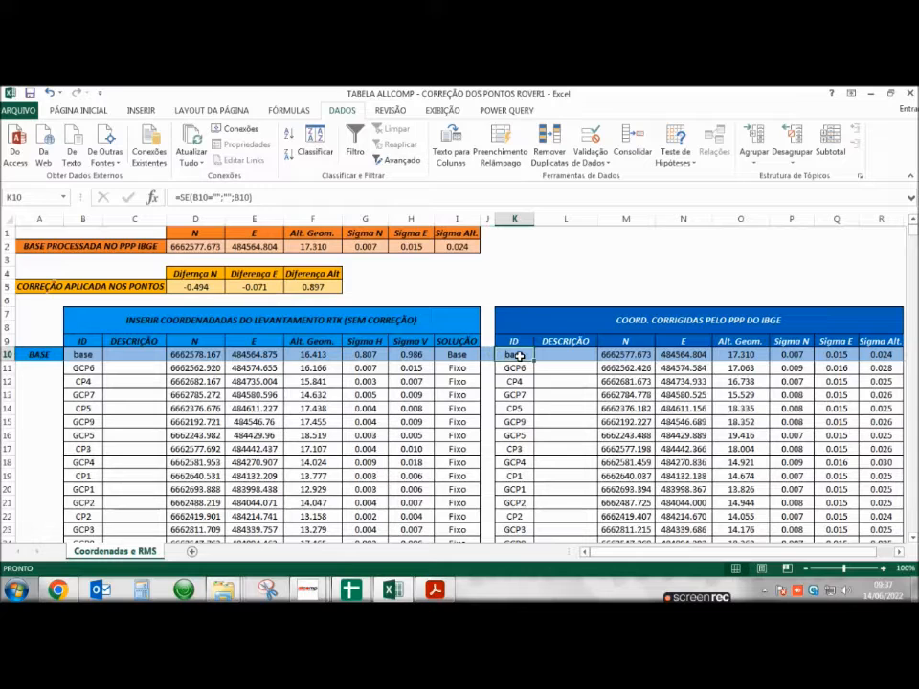
pyautogui.moveTo(510, 354); pyautogui.dragTo(887, 476)
pyautogui.hotkey('ctrl', 'c')
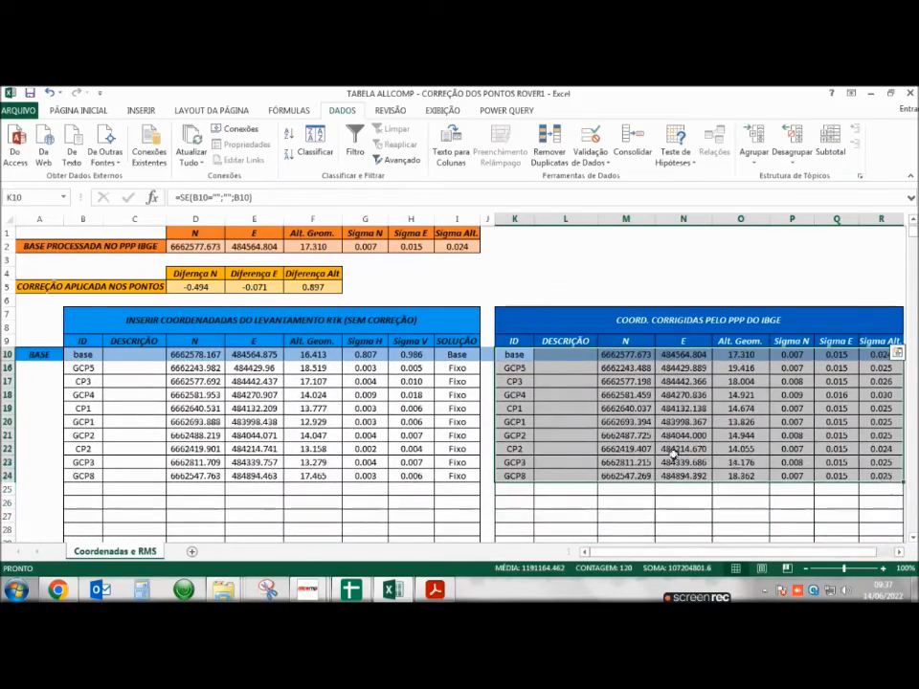
pyautogui.scroll(2, 704, 459)
pyautogui.rightClick(608, 382)
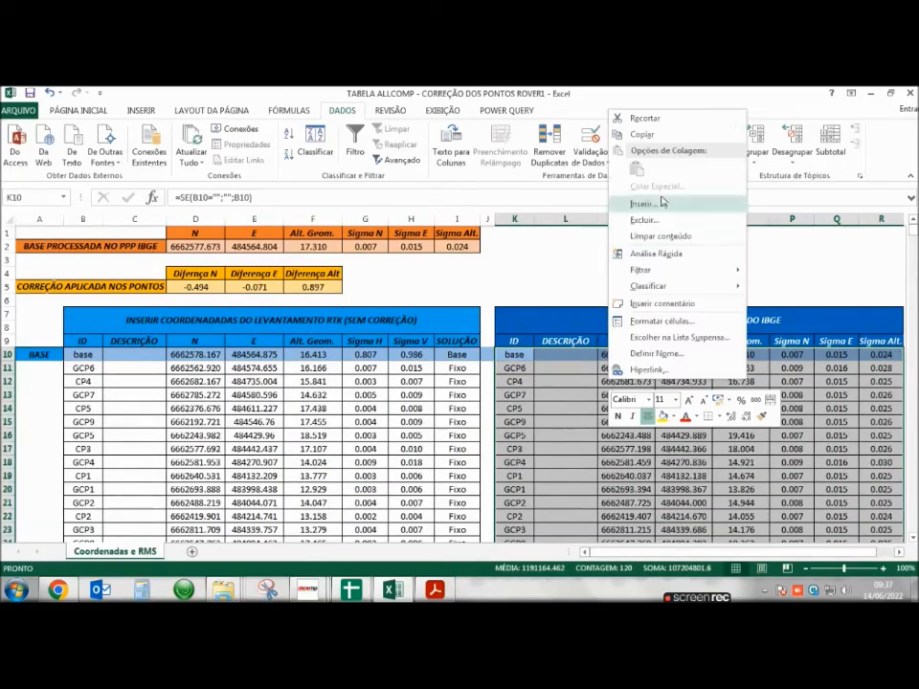
pyautogui.click(642, 135)
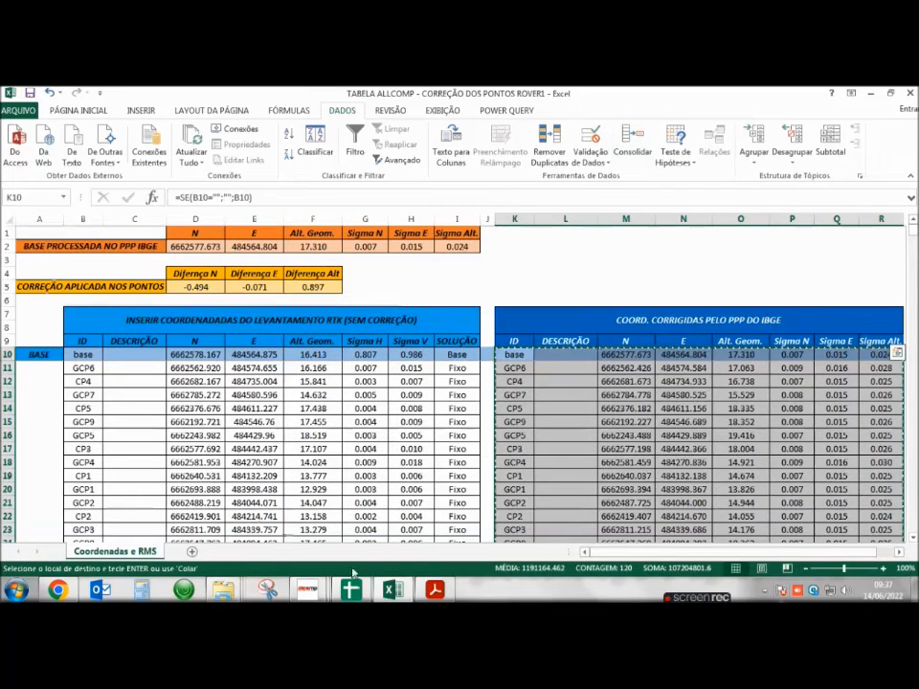
# - Open the DADOS DO LEVANTAMENTO folder from the desktop and create a new text document in it
pyautogui.press('super+d')
pyautogui.doubleClick(31, 170)
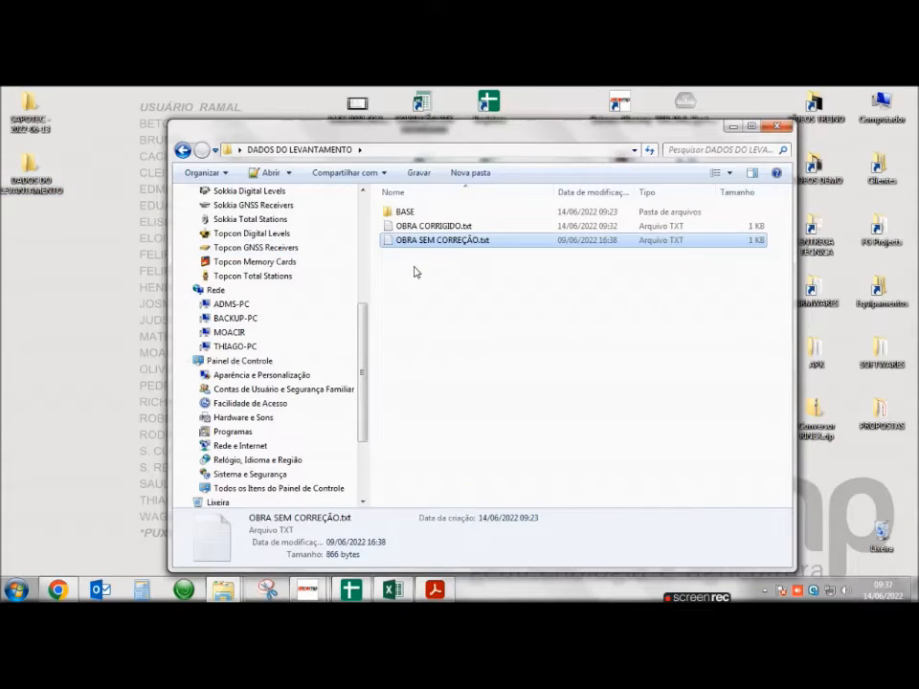
pyautogui.rightClick(413, 272)
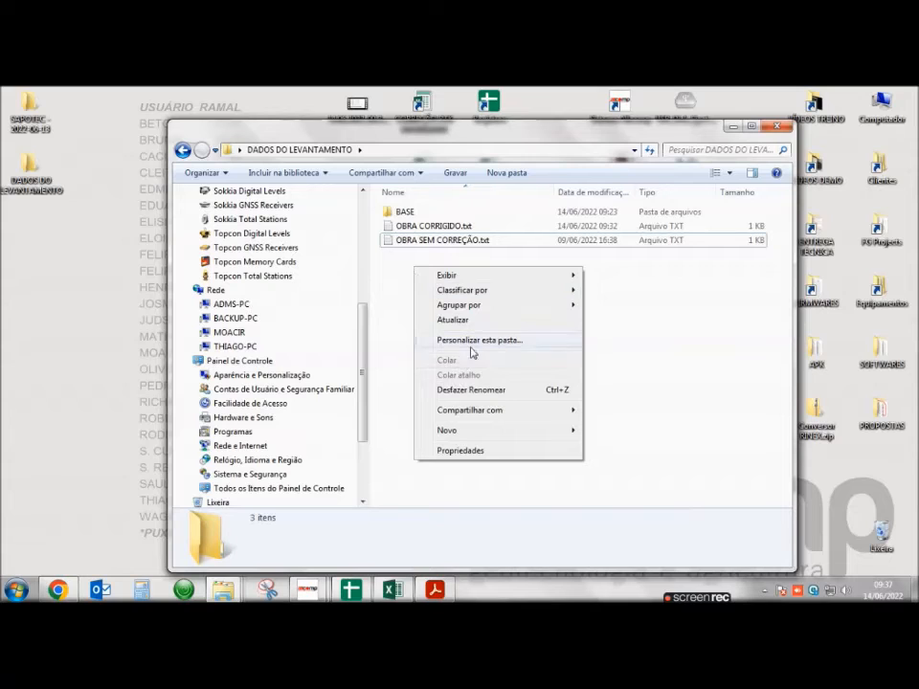
pyautogui.moveTo(462, 430)
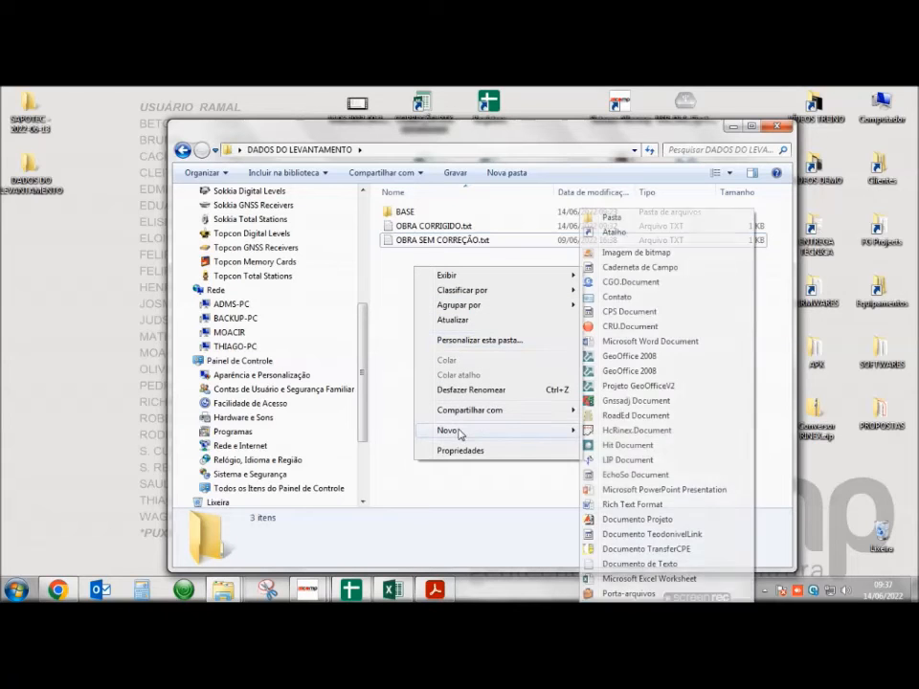
pyautogui.click(632, 564)
pyautogui.click(432, 405)
# - Rename the new text document as LEVANTAMENTO CORRIGIDO.txt
pyautogui.click(425, 228)
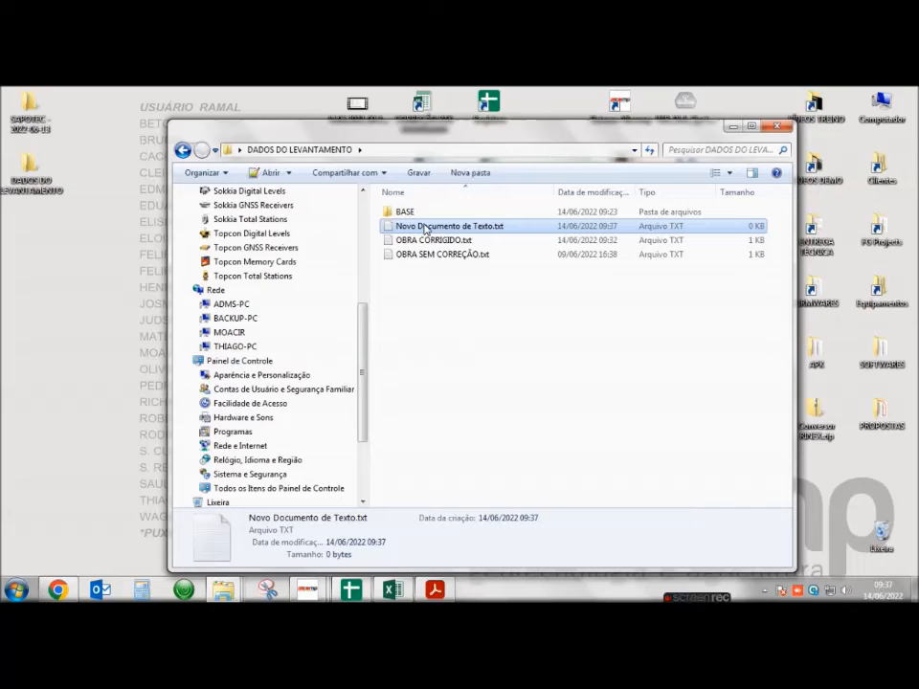
pyautogui.click(425, 228)
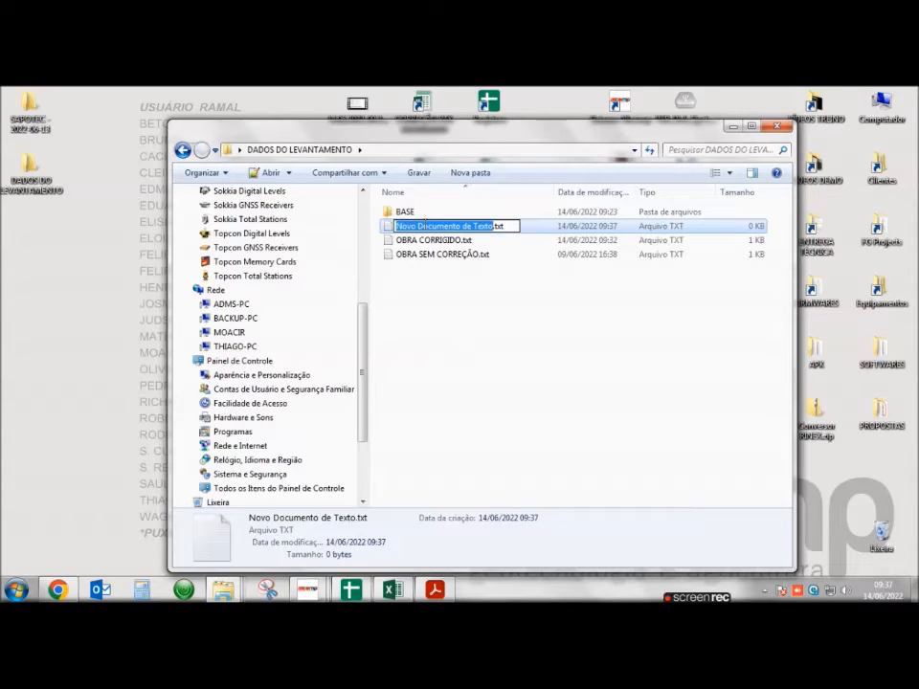
pyautogui.write('le')
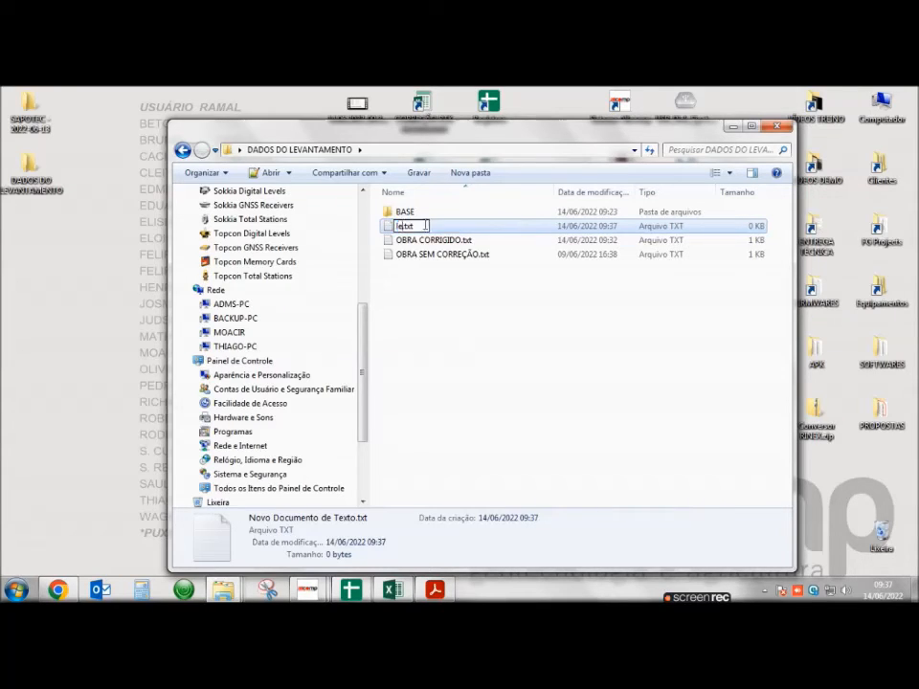
pyautogui.write('LEVANTAME')
pyautogui.write('NTO CO')
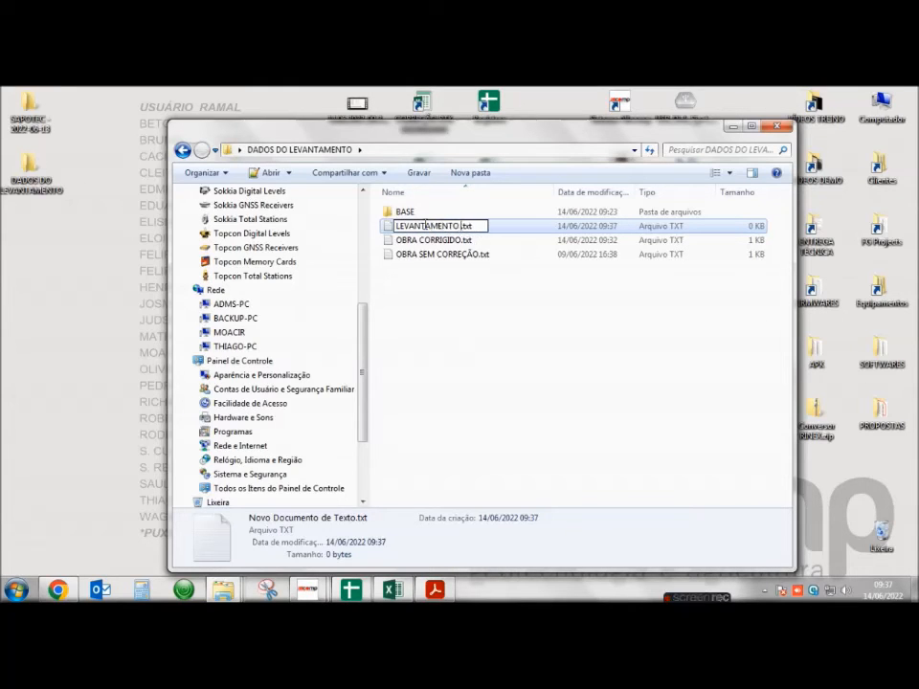
pyautogui.write('RRIGIDO')
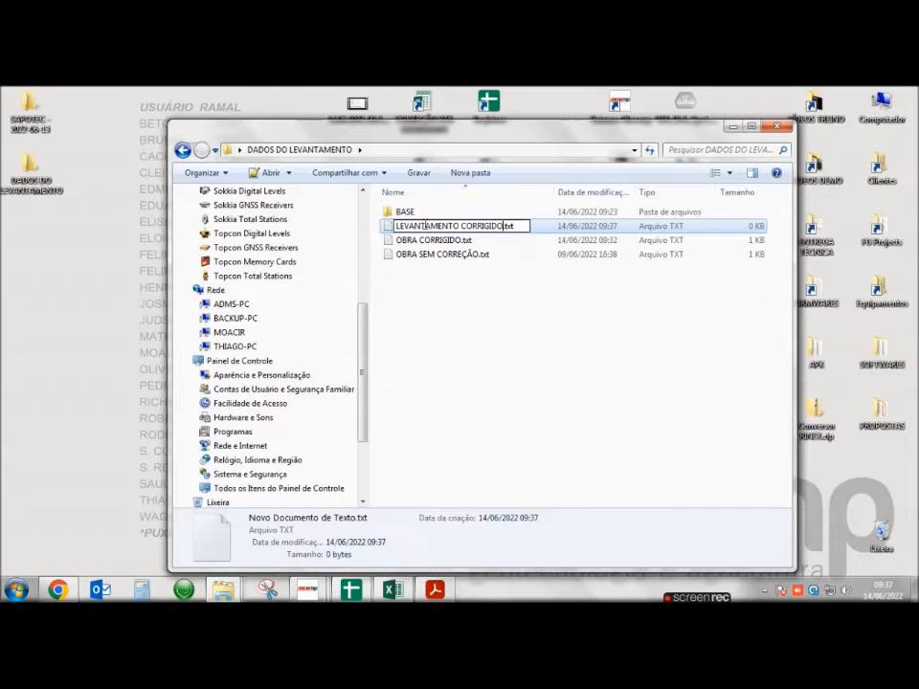
pyautogui.press('Return')
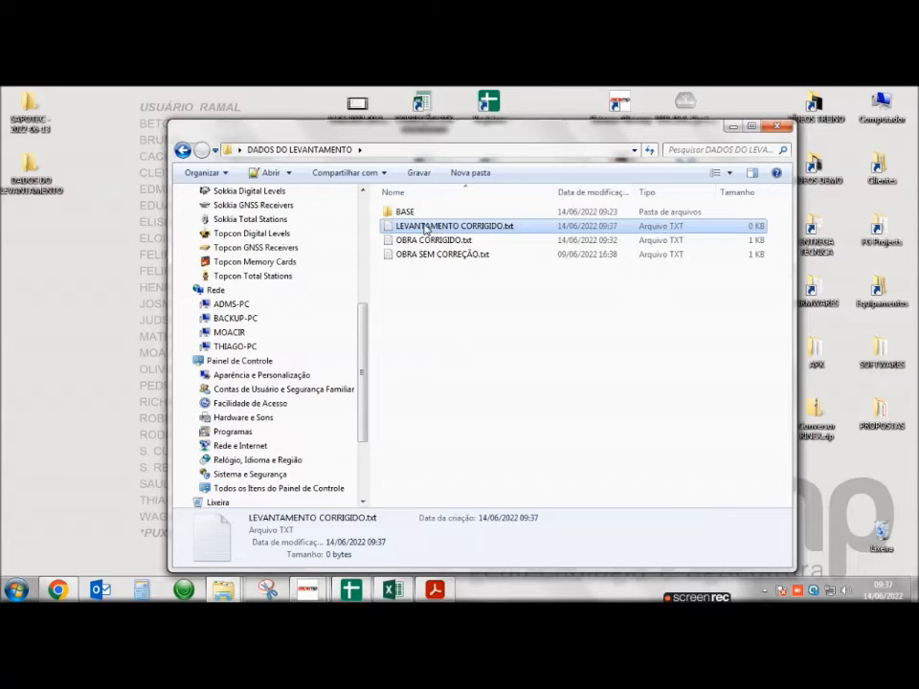
# - Open LEVANTAMENTO CORRIGIDO.txt in Notepad (Bloco de notas), paste the copied corrected points and save the file
pyautogui.rightClick(425, 228)
pyautogui.moveTo(730, 315)
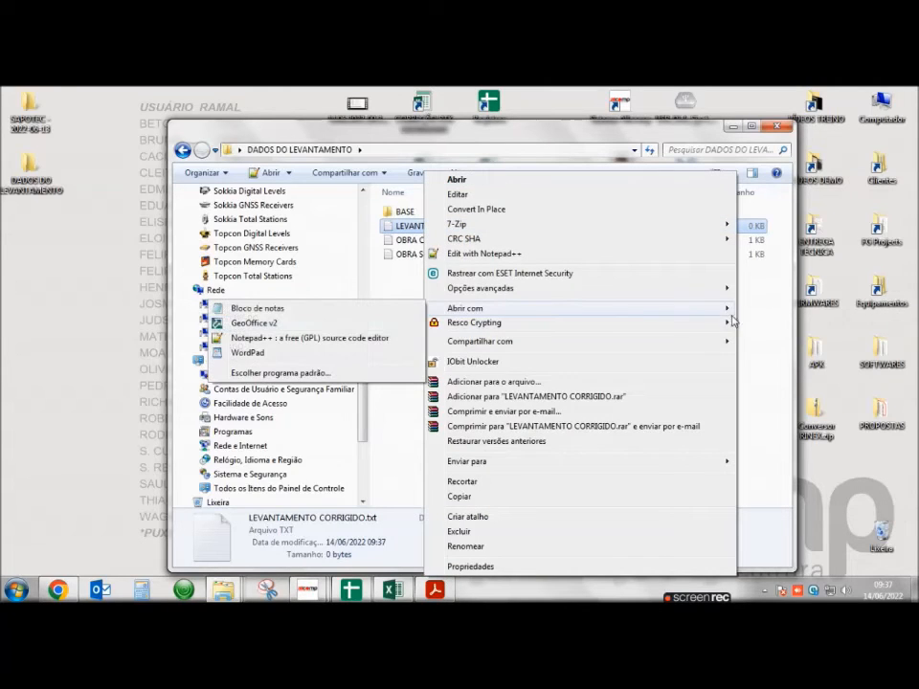
pyautogui.click(258, 308)
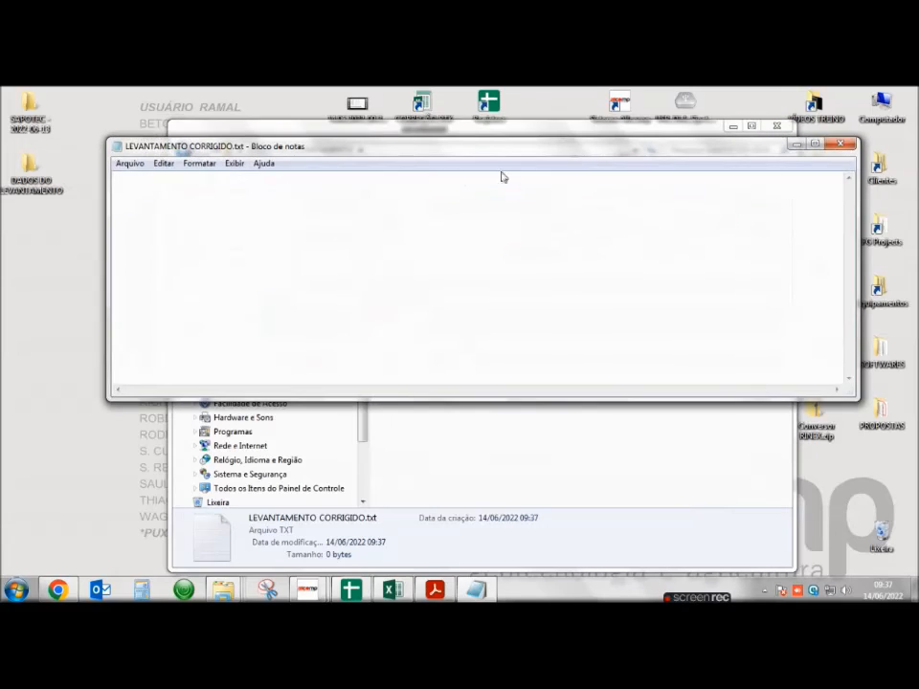
pyautogui.hotkey('ctrl', 'v')
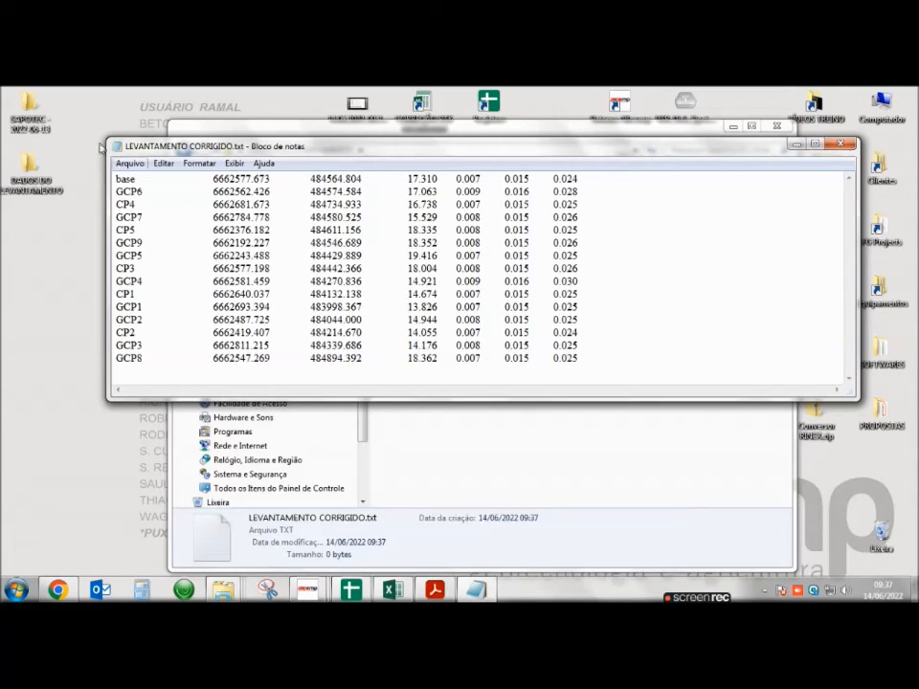
pyautogui.moveTo(140, 179); pyautogui.dragTo(218, 176)
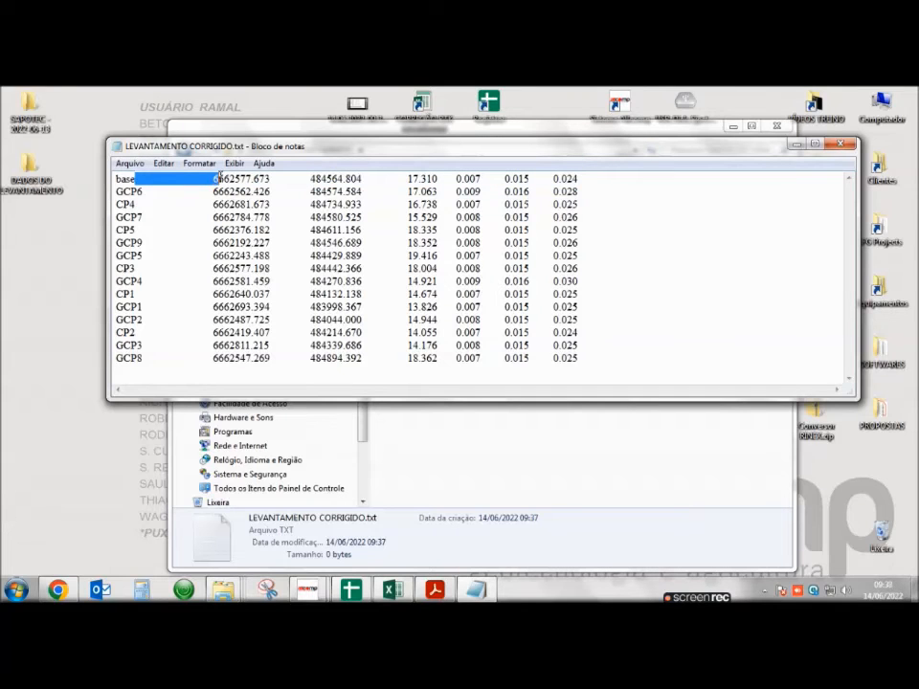
pyautogui.click(129, 163)
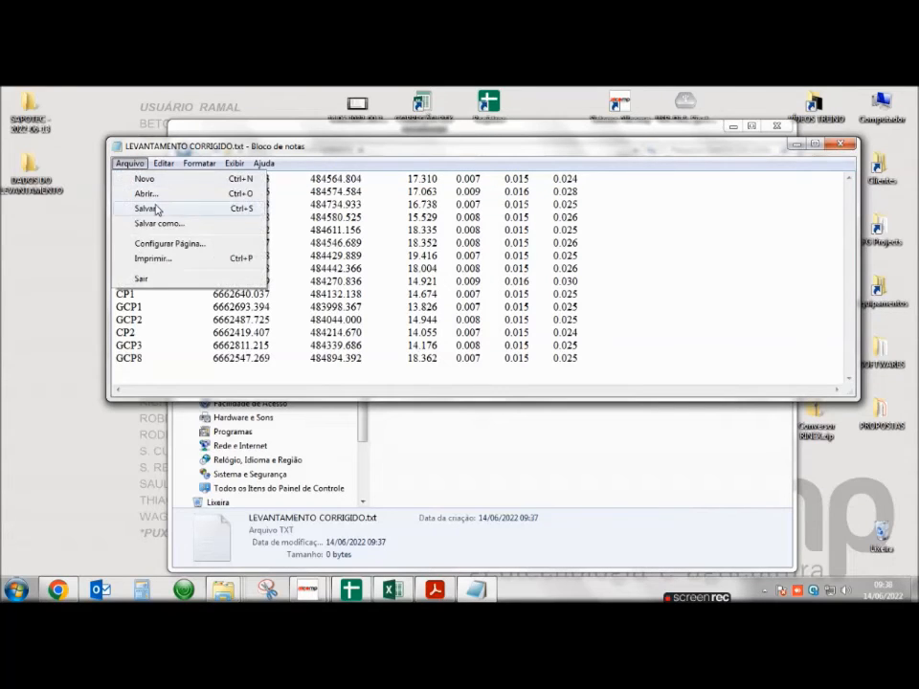
pyautogui.click(145, 206)
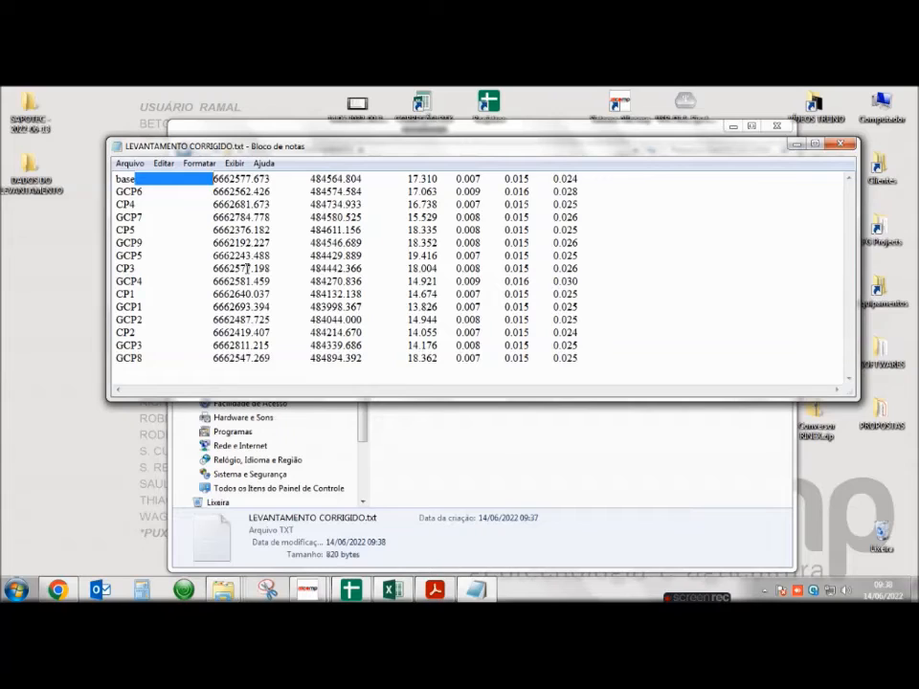
pyautogui.moveTo(144, 196); pyautogui.dragTo(216, 193)
pyautogui.click(196, 288)
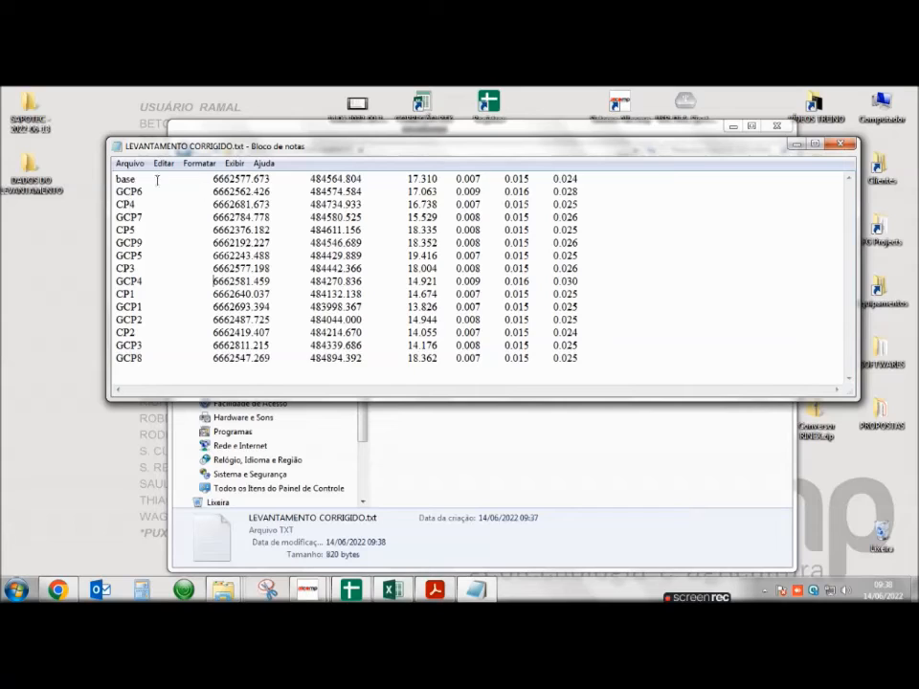
pyautogui.moveTo(136, 179); pyautogui.dragTo(217, 180)
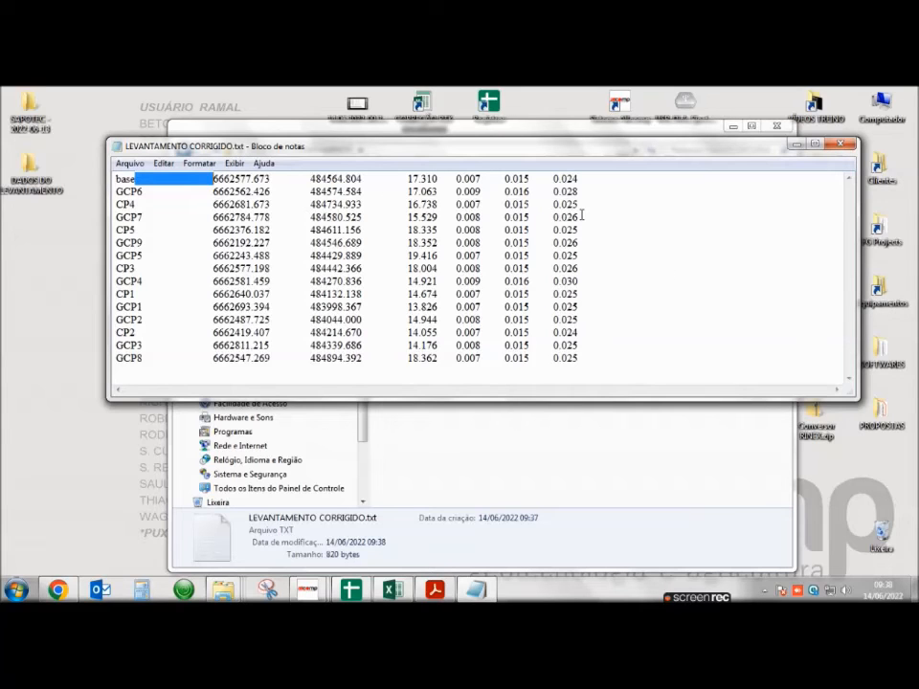
pyautogui.click(162, 249)
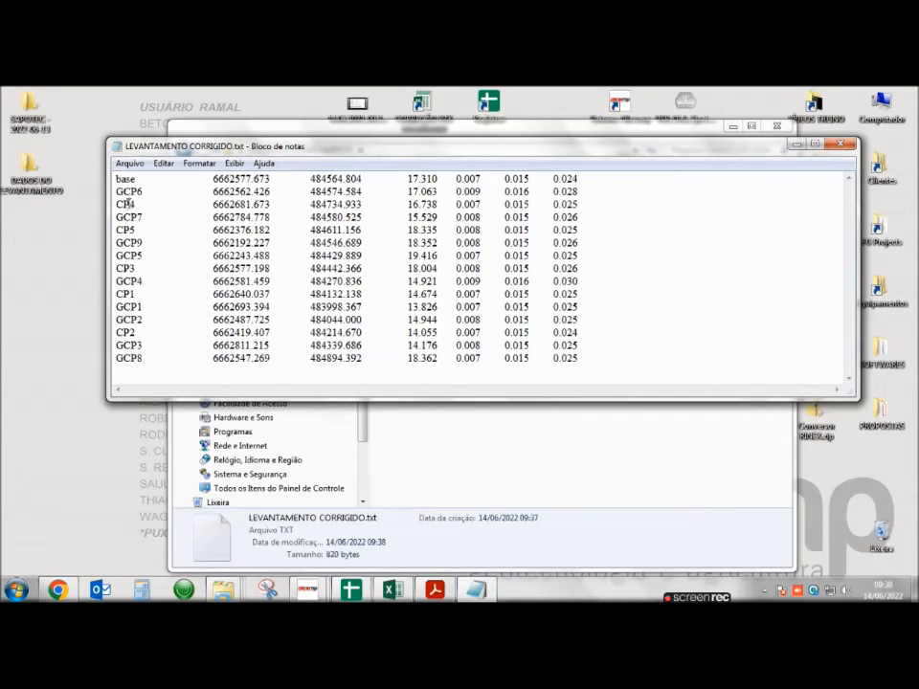
# - Copy a single tab separator after "base" in the first row and replace every tab in the text with a comma
pyautogui.moveTo(141, 179); pyautogui.dragTo(177, 179)
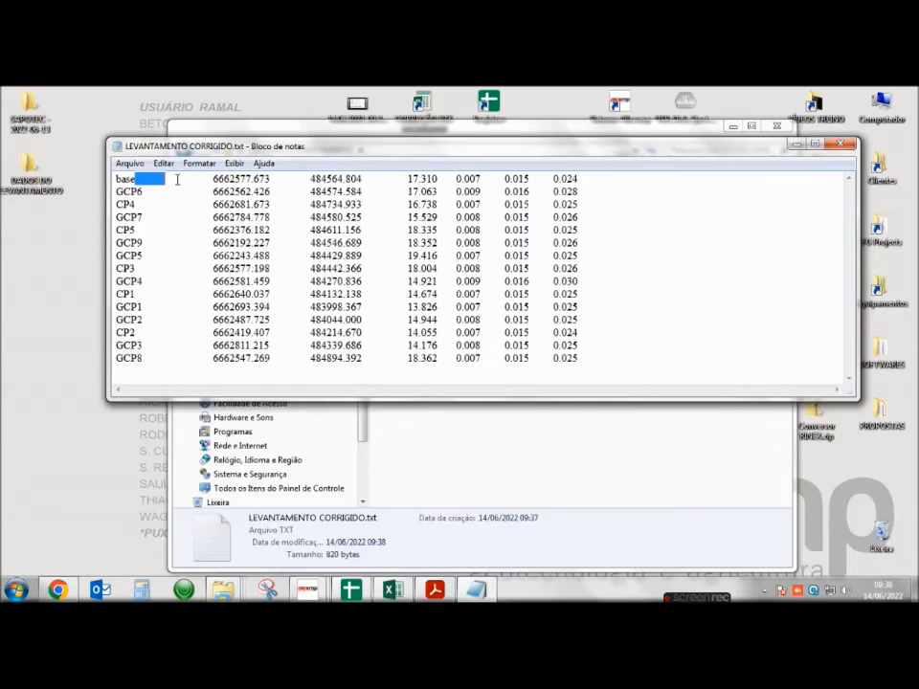
pyautogui.rightClick(159, 179)
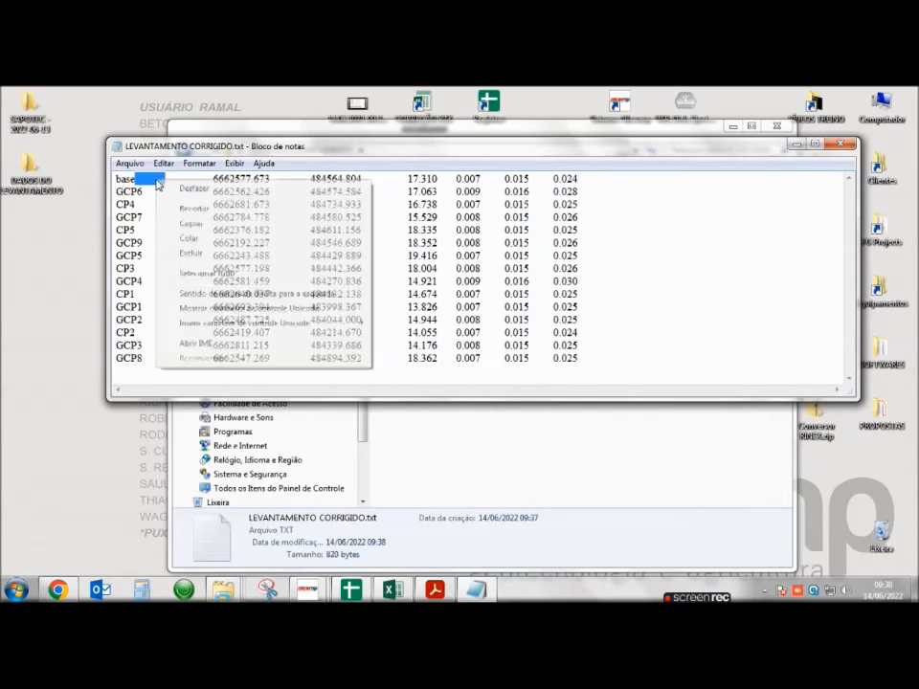
pyautogui.click(191, 224)
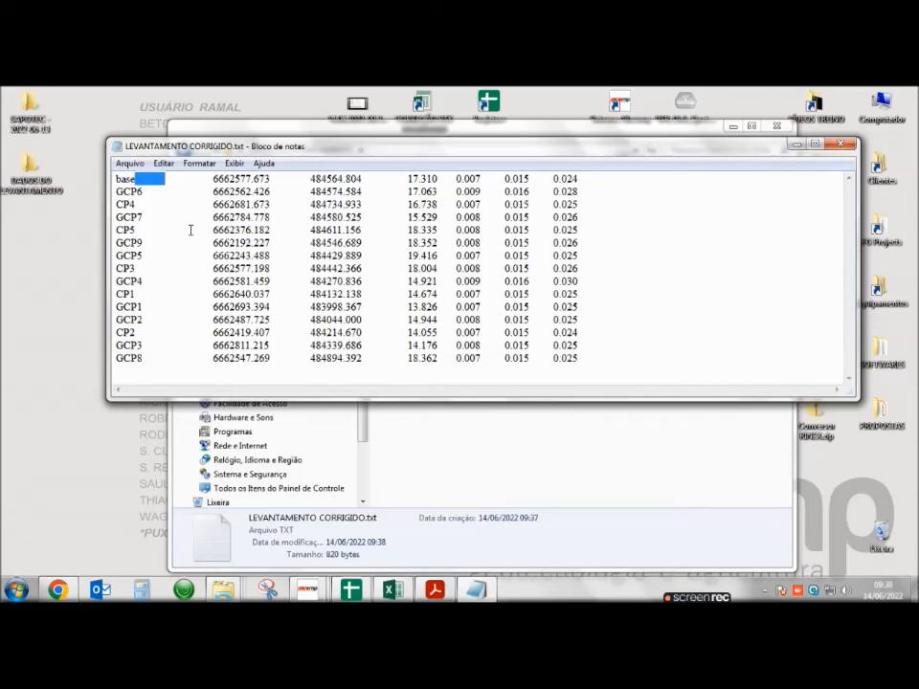
pyautogui.click(164, 163)
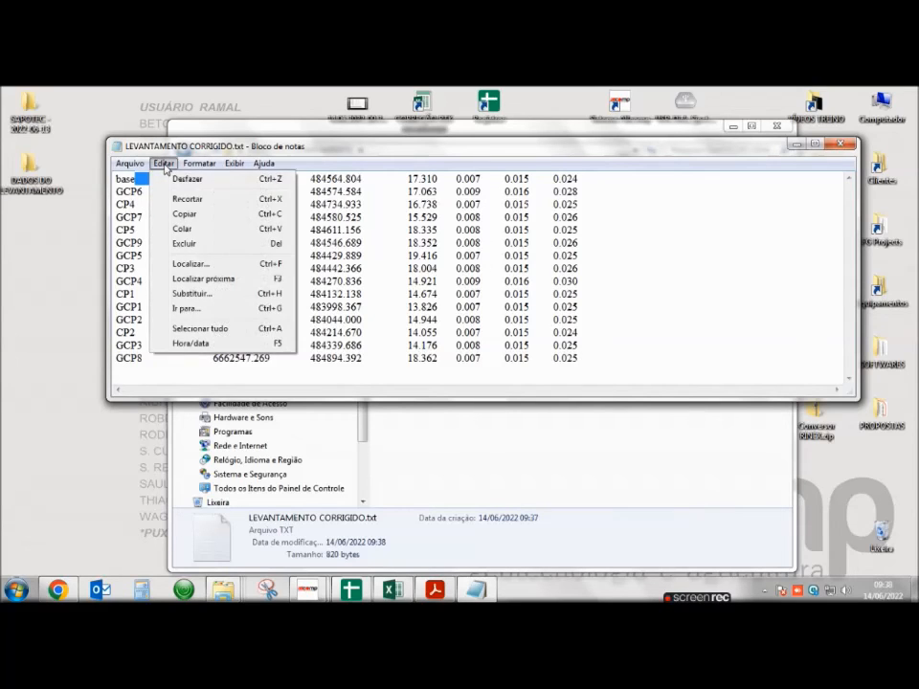
pyautogui.click(186, 296)
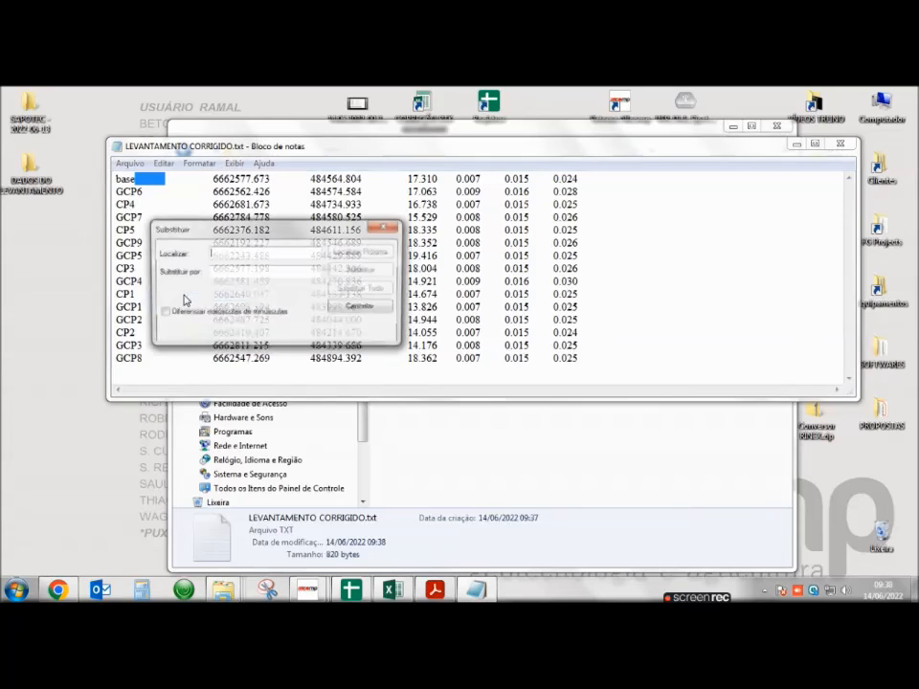
pyautogui.rightClick(231, 255)
pyautogui.click(263, 312)
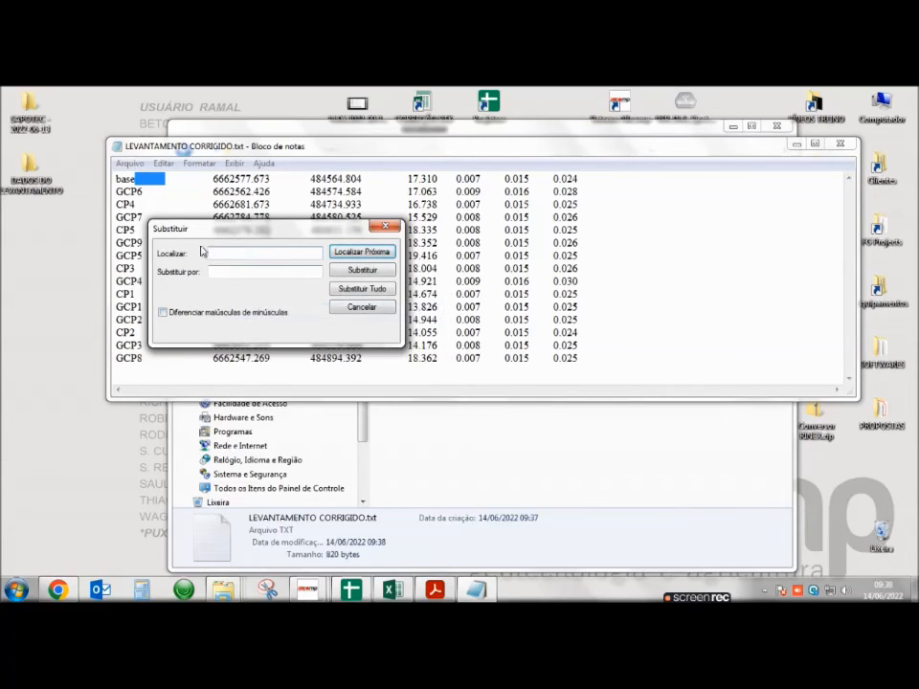
pyautogui.click(240, 271)
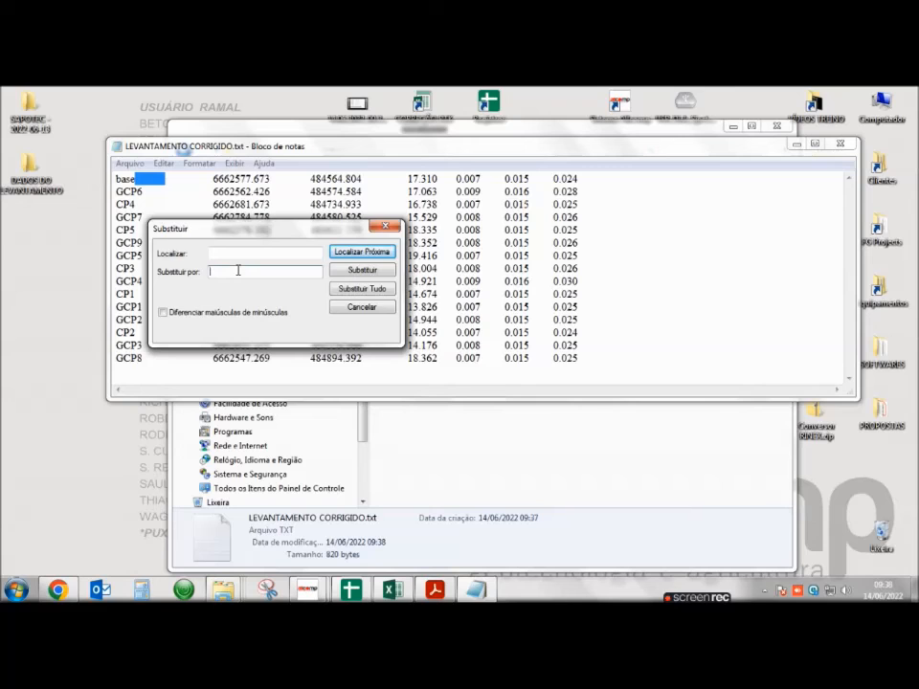
pyautogui.write(',')
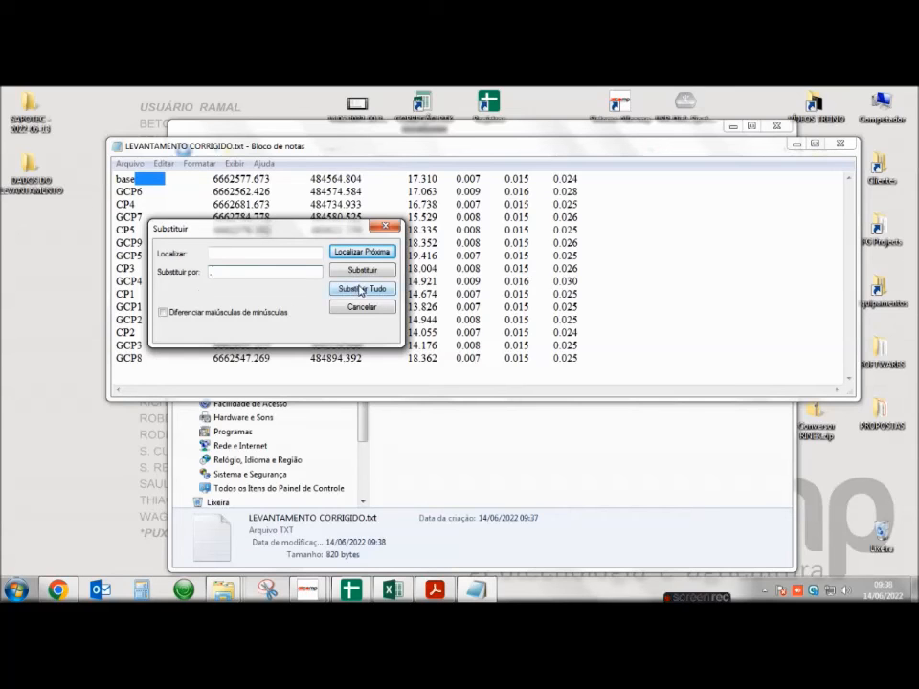
pyautogui.click(376, 289)
pyautogui.press('Escape')
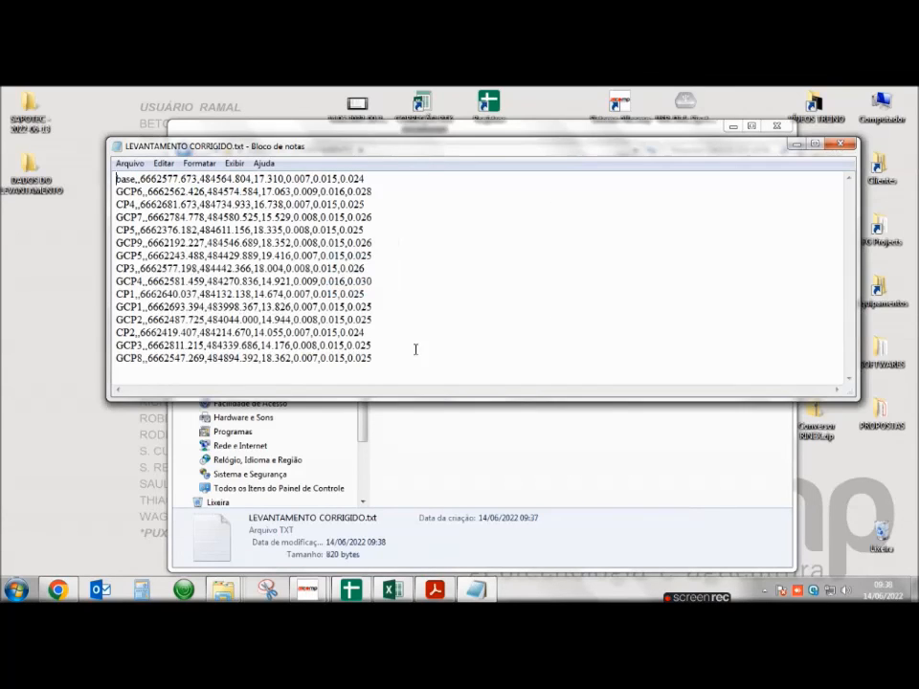
# - Save the comma-separated LEVANTAMENTO CORRIGIDO.txt and close it
pyautogui.moveTo(379, 350); pyautogui.dragTo(116, 178)
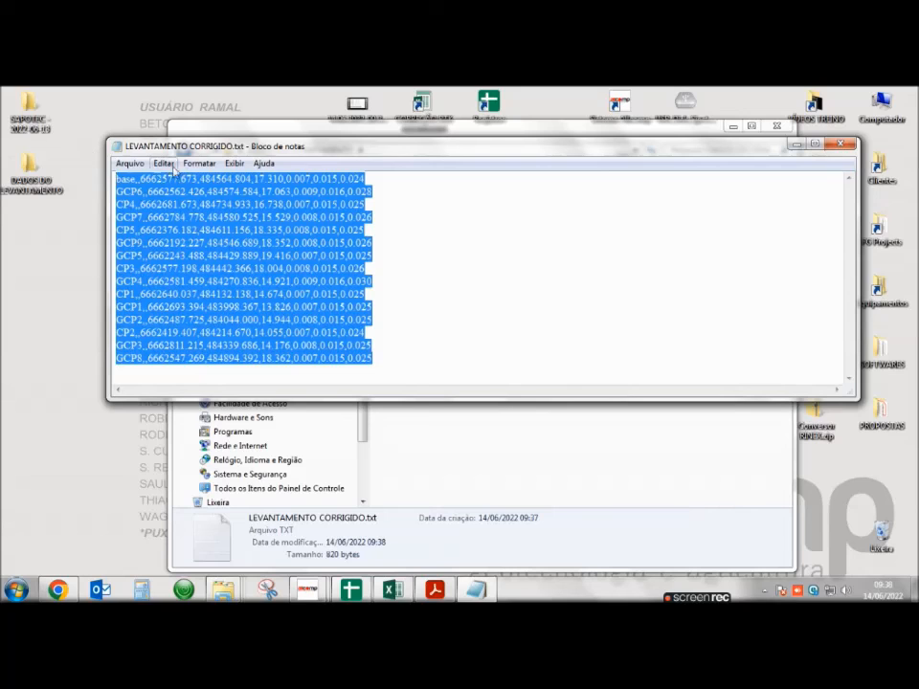
pyautogui.click(129, 163)
pyautogui.click(142, 208)
pyautogui.click(839, 145)
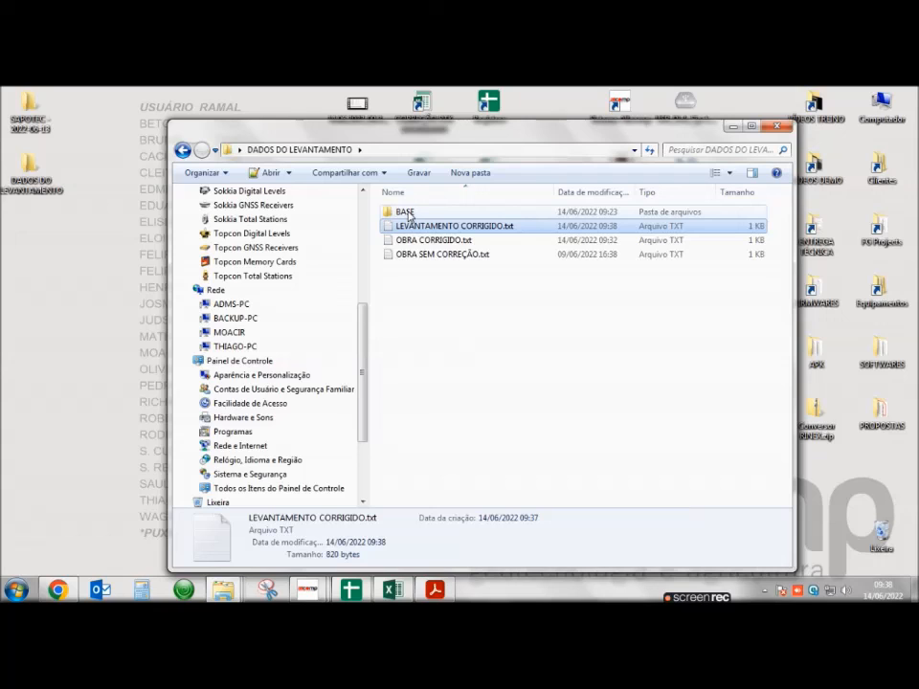
pyautogui.click(435, 258)
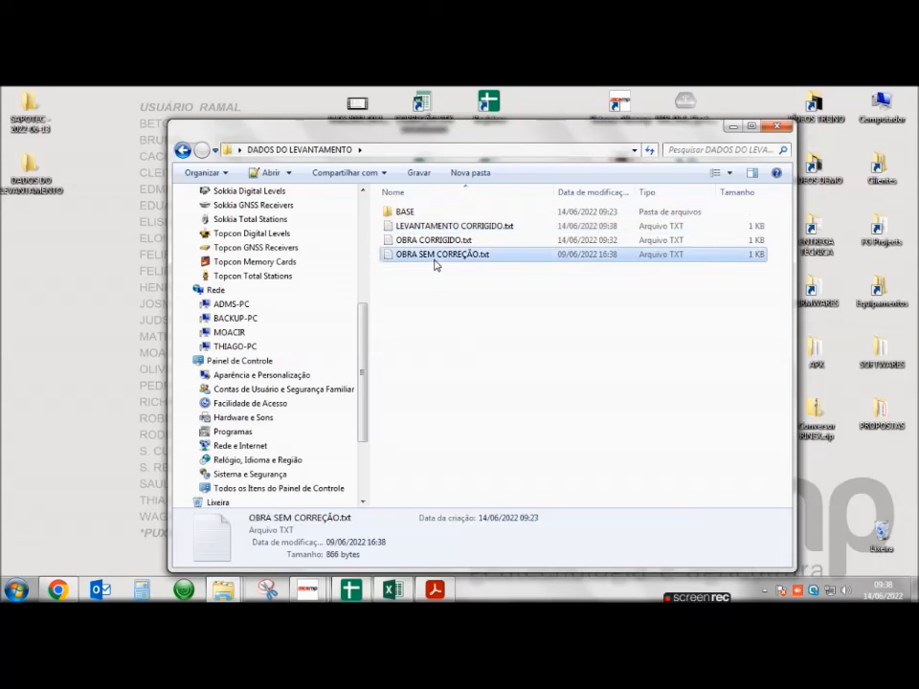
pyautogui.press('Up')
pyautogui.press('Up')
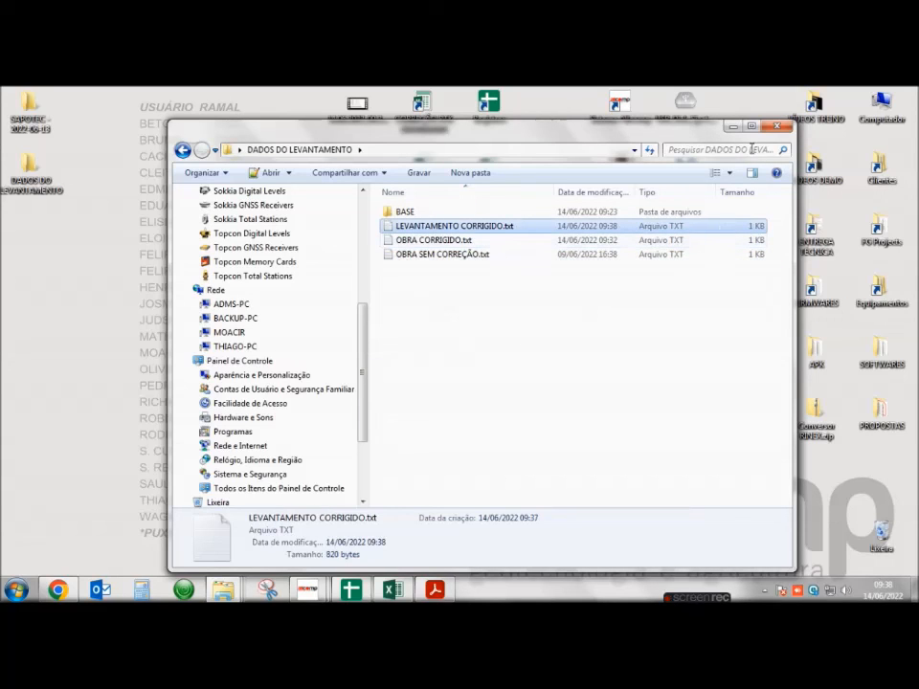